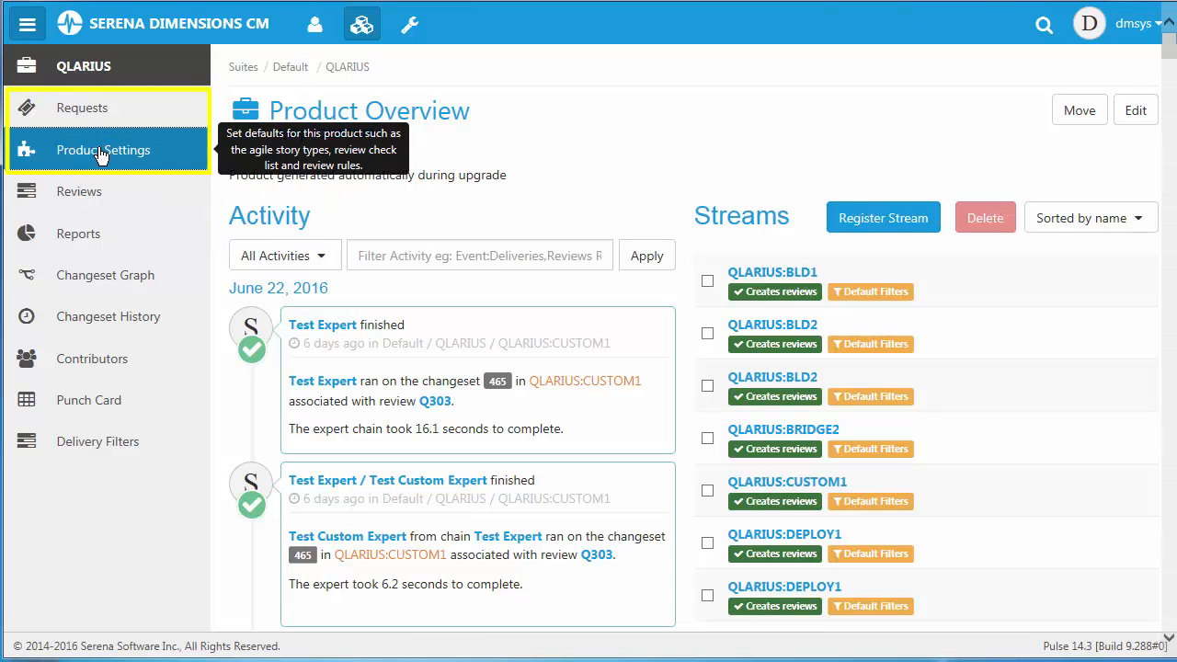
Review the story request types in the QLARIUS product settings and return to the product overview.
click(101, 152)
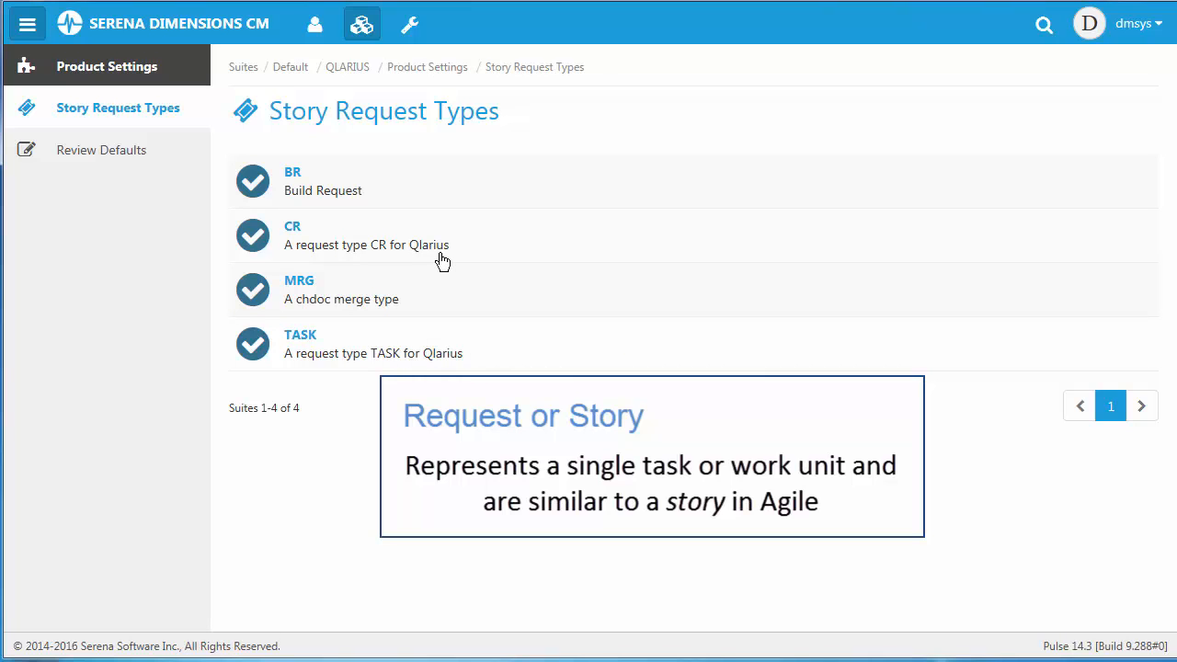
click(349, 70)
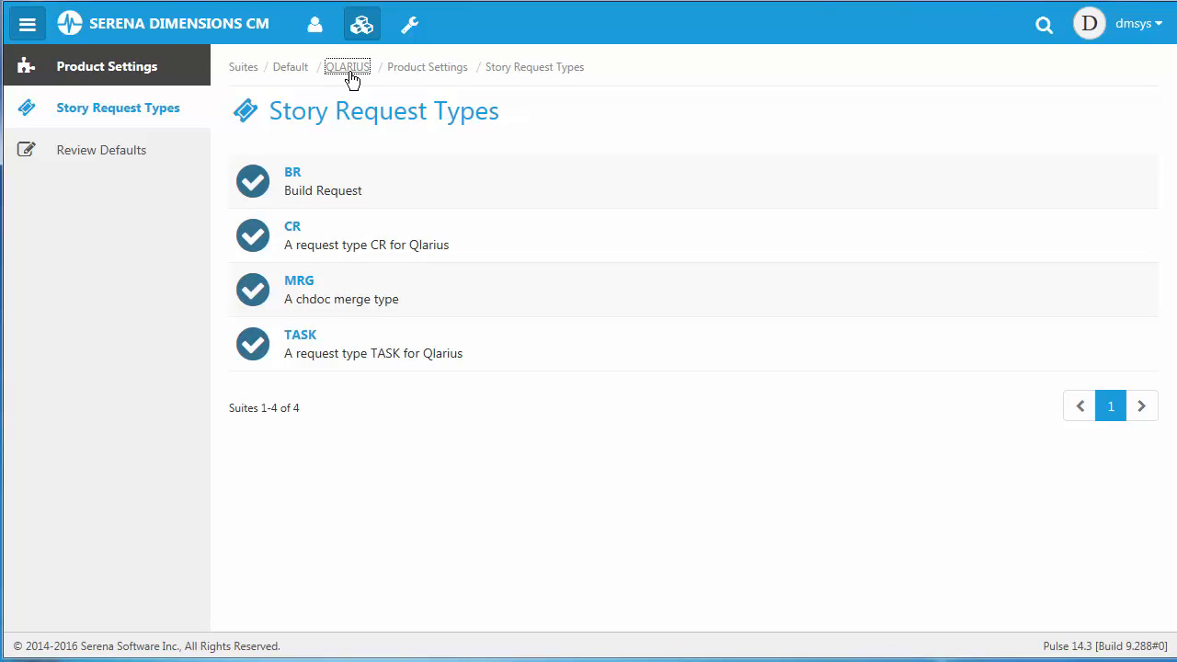
click(355, 70)
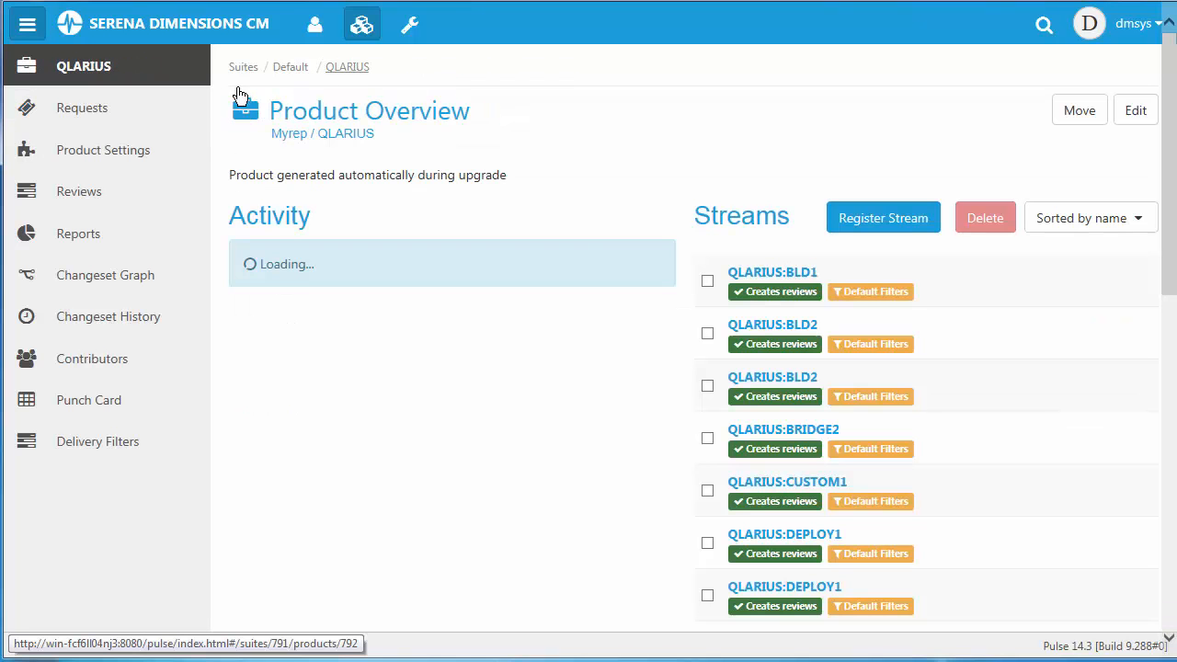
Start a new product backlog titled "Update Database drivers" with the description "Need to start using V2.0" in the QLARIUS requests.
click(80, 119)
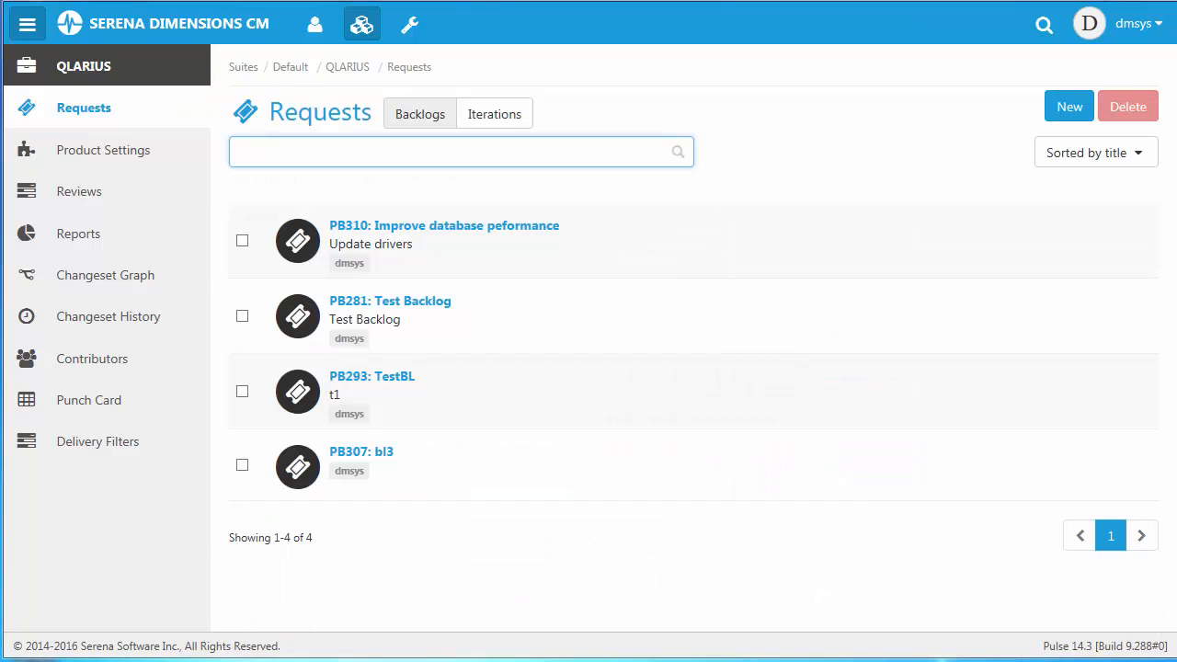
click(1067, 112)
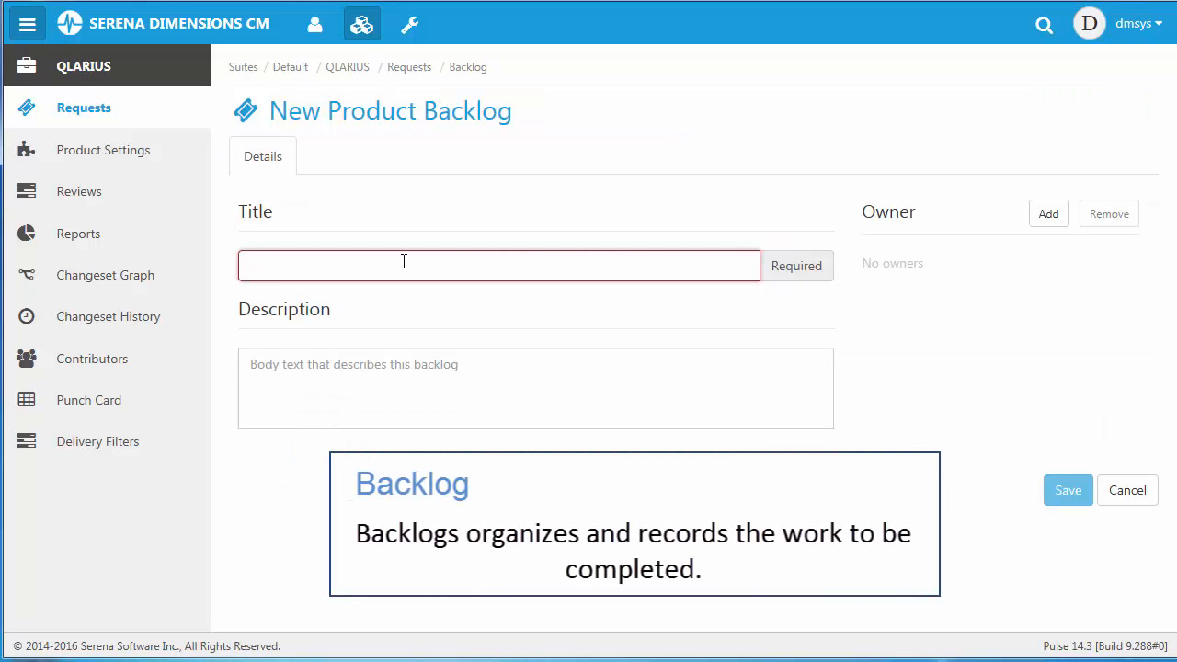
text(Update Dat)
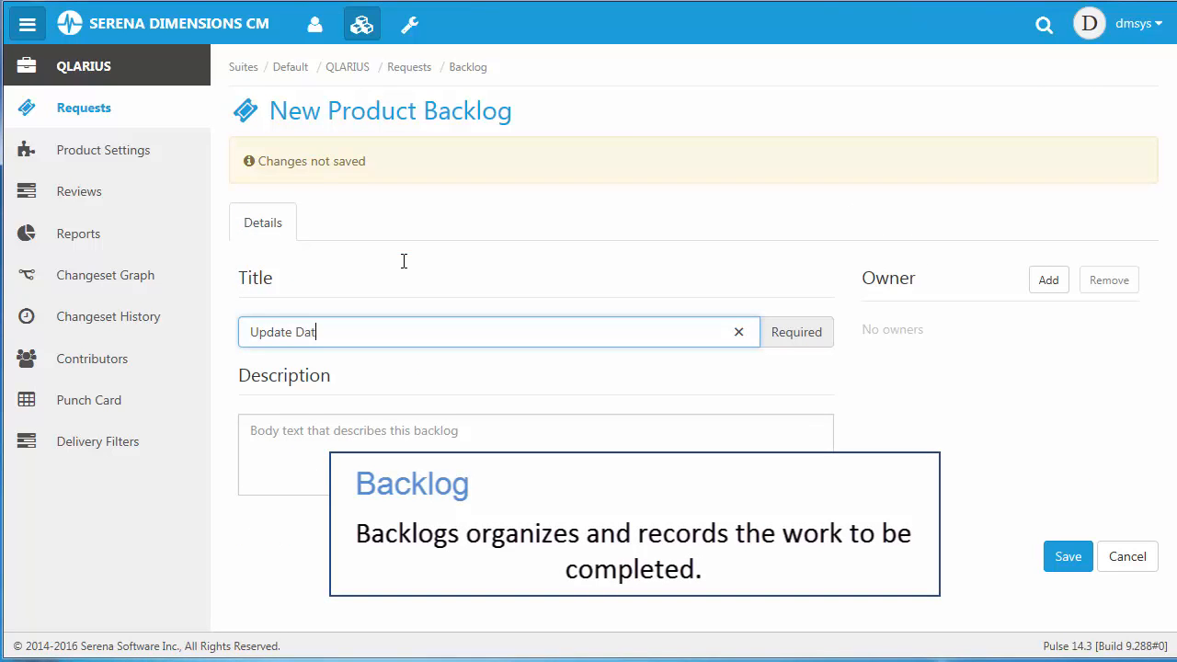
text(abase drivers)
click(400, 445)
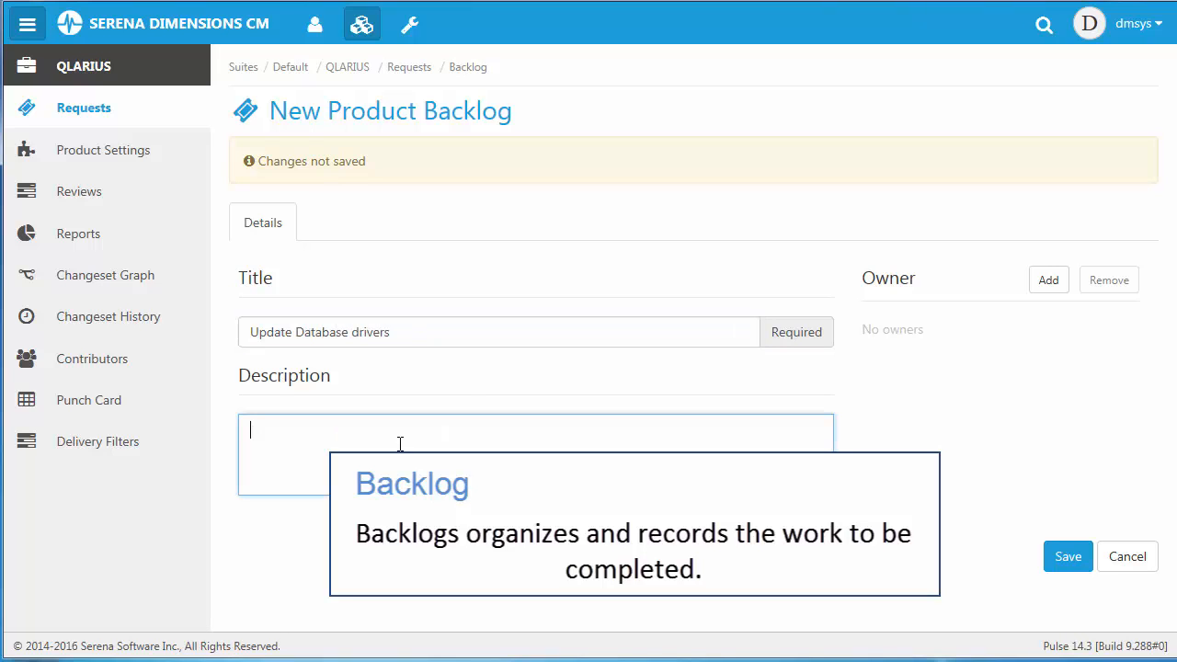
text(Need to start using V2.0)
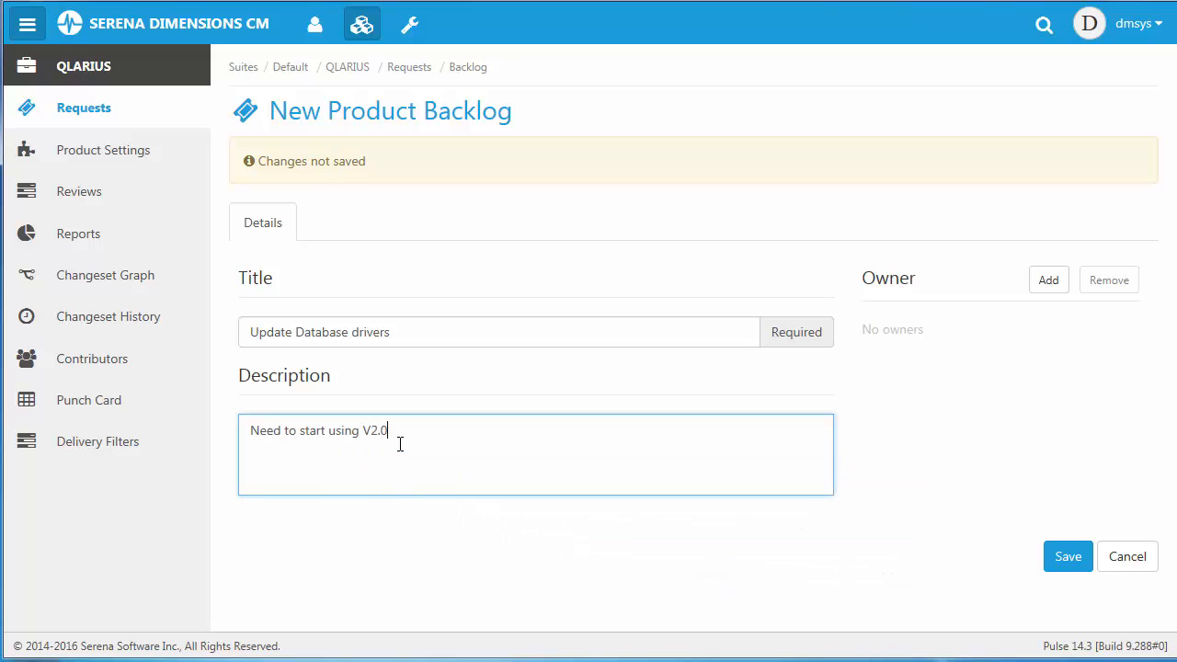
Assign the first listed user as the backlog's owner and save the backlog.
click(1051, 281)
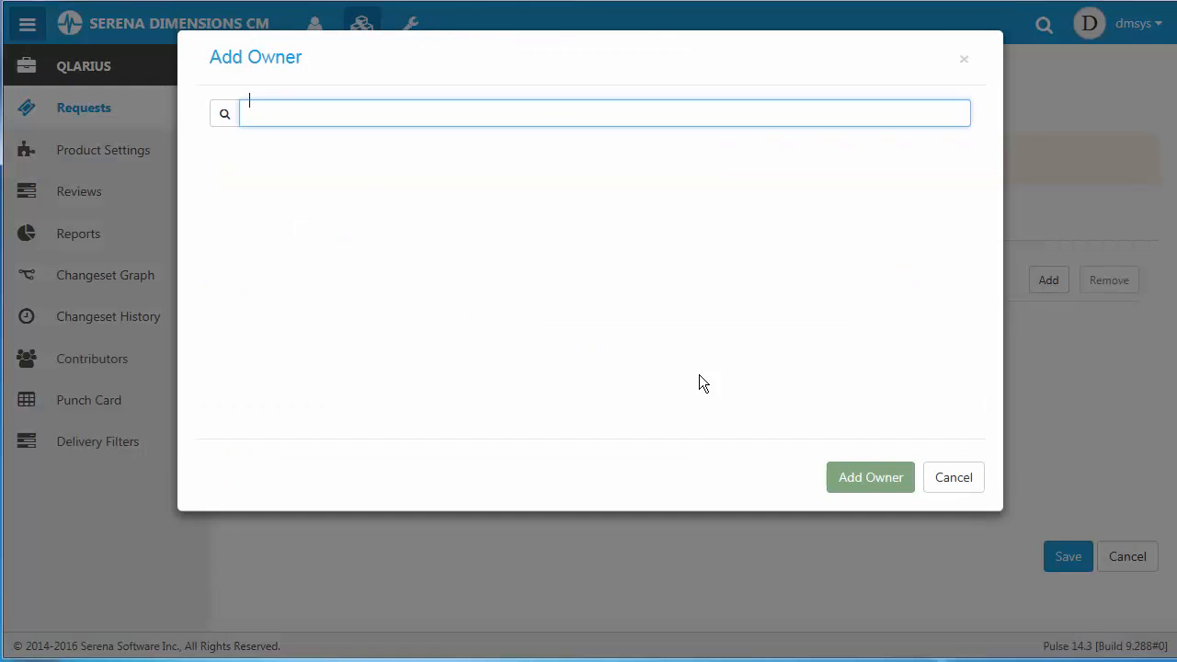
click(278, 187)
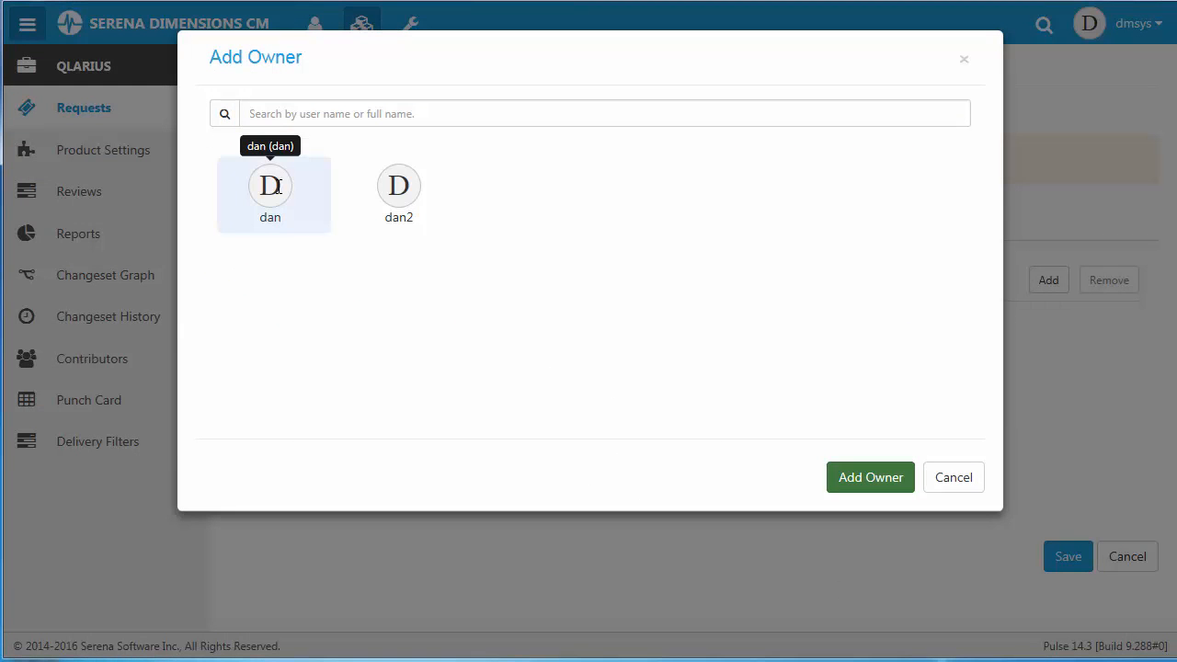
click(889, 482)
click(1066, 561)
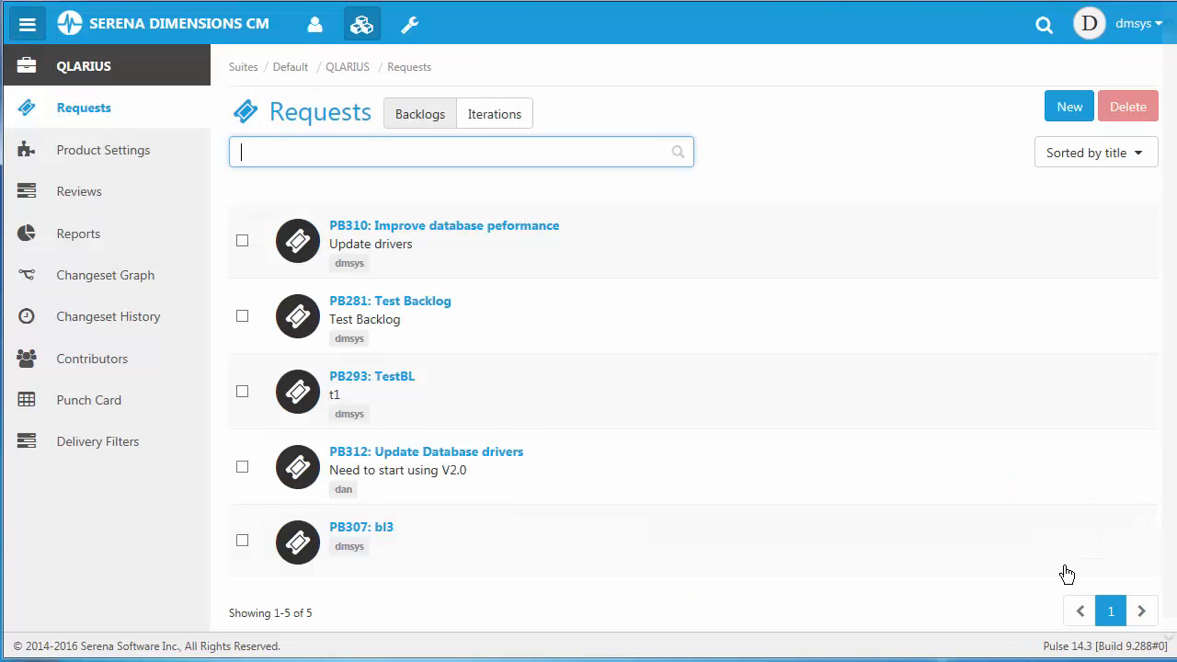
Add the existing request QLARIUS_CR_35, delivery1, to the content of the "Update Database drivers" backlog.
click(414, 452)
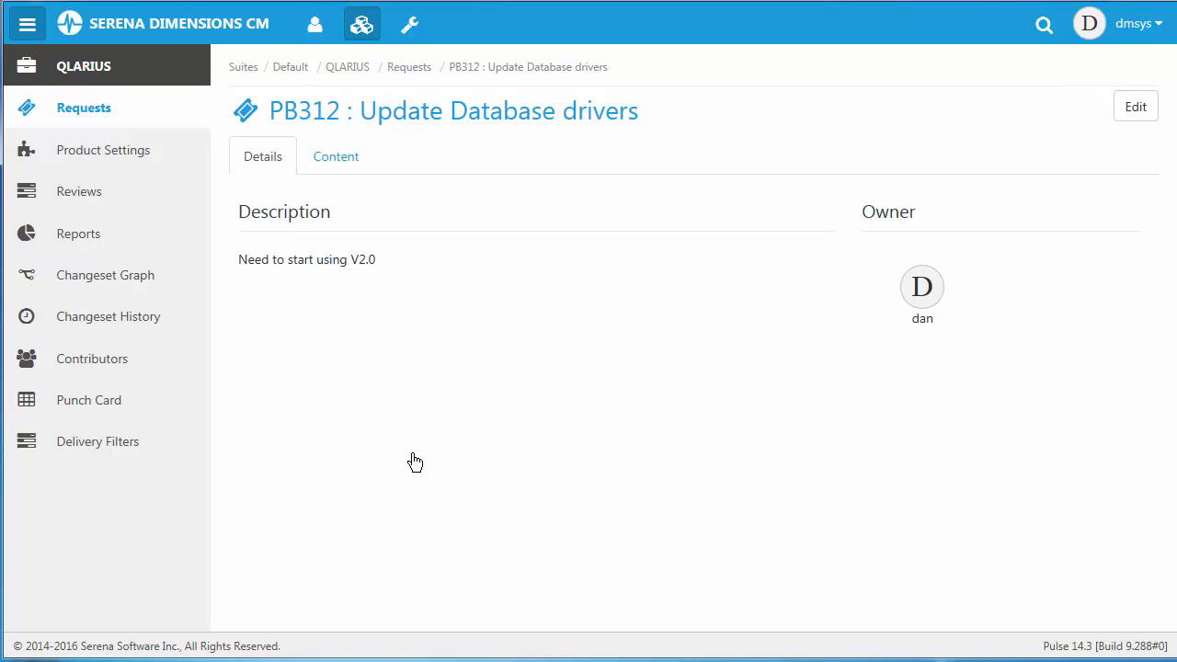
click(335, 162)
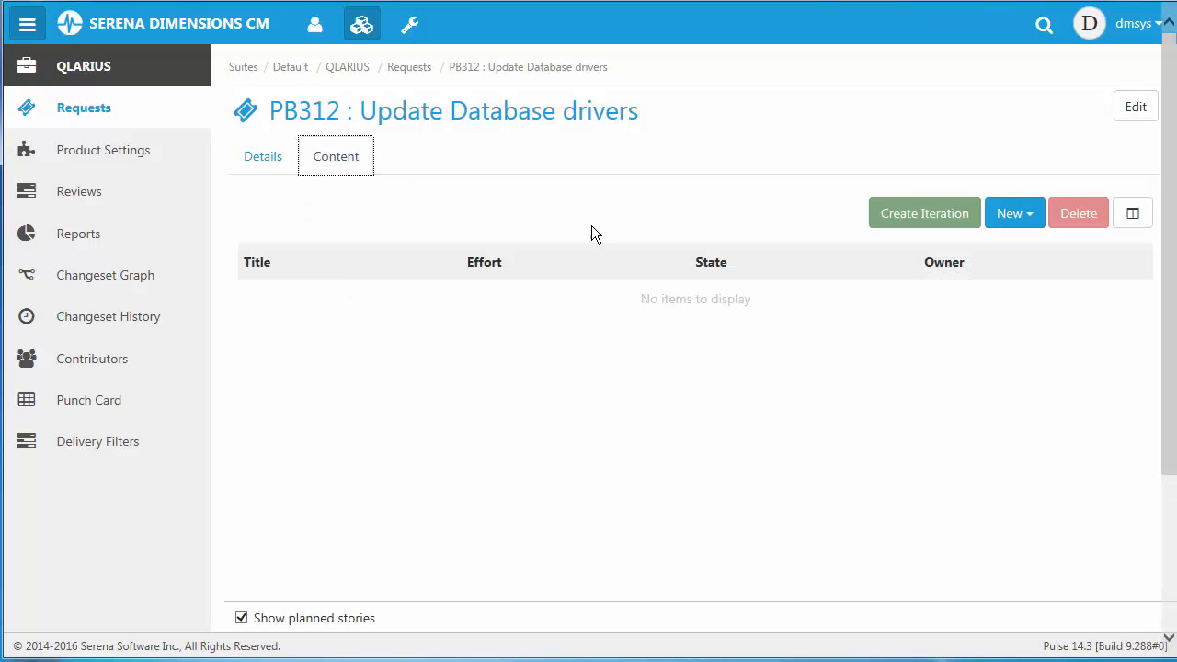
click(1133, 213)
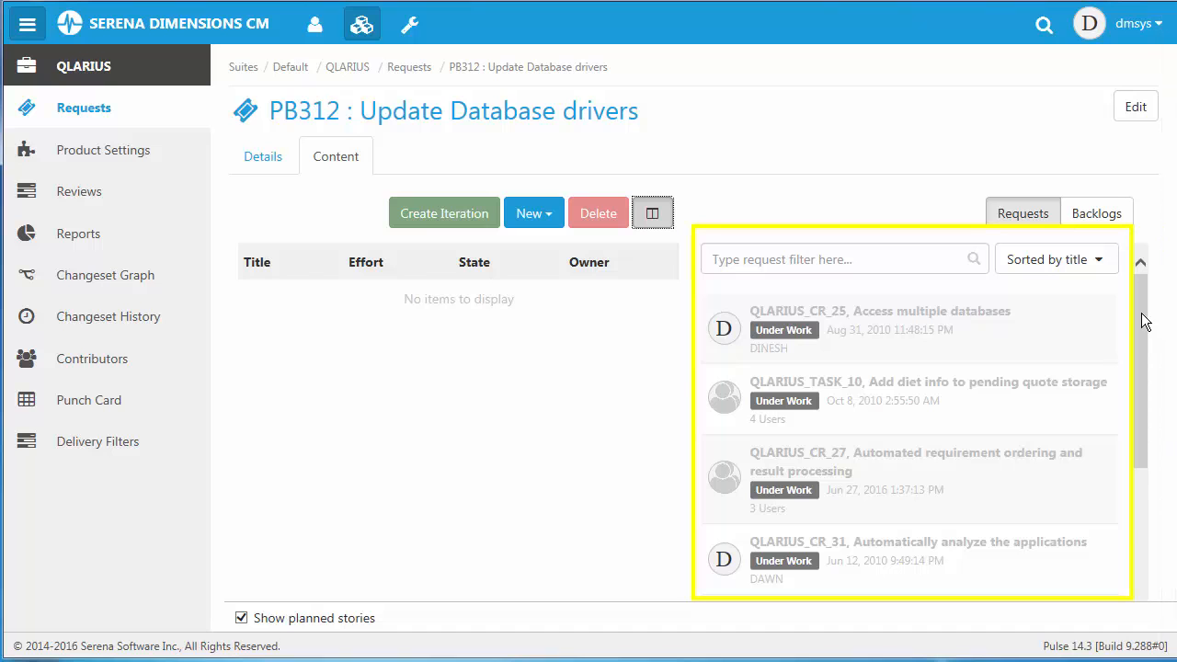
drag(1145, 320, 1138, 480)
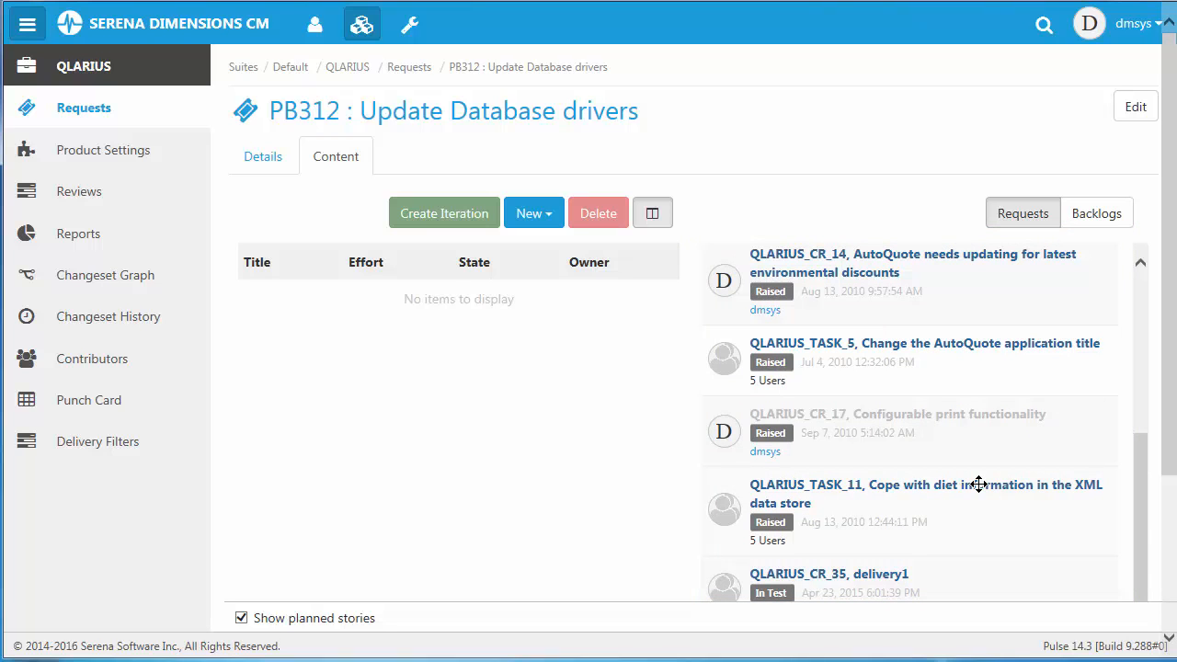
drag(838, 575, 349, 365)
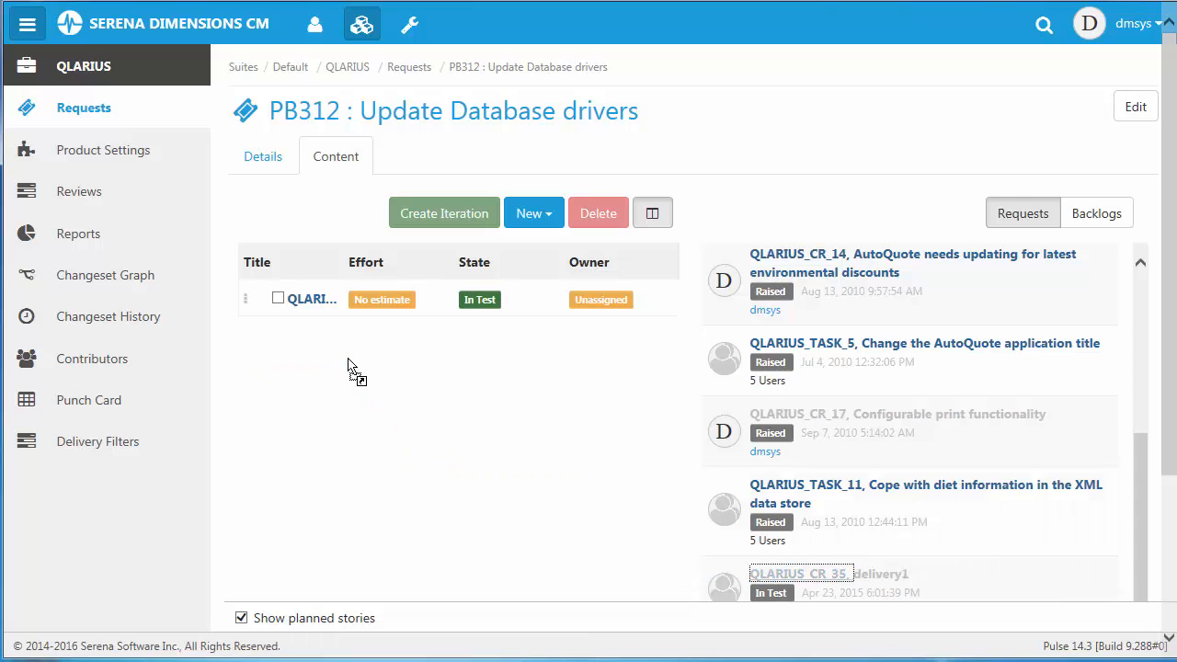
Start a CR story "Update driver ACME to V2.0" with summary "Get it from the website and include in the product deliver it to the stream for testing".
click(534, 221)
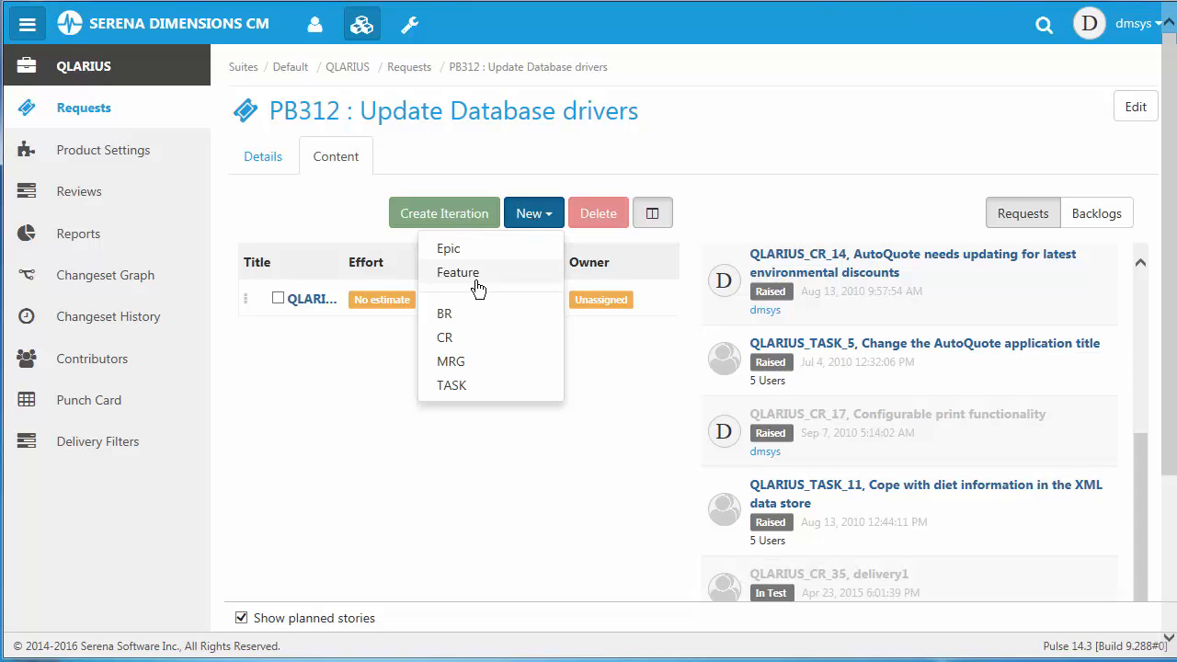
click(468, 340)
click(349, 348)
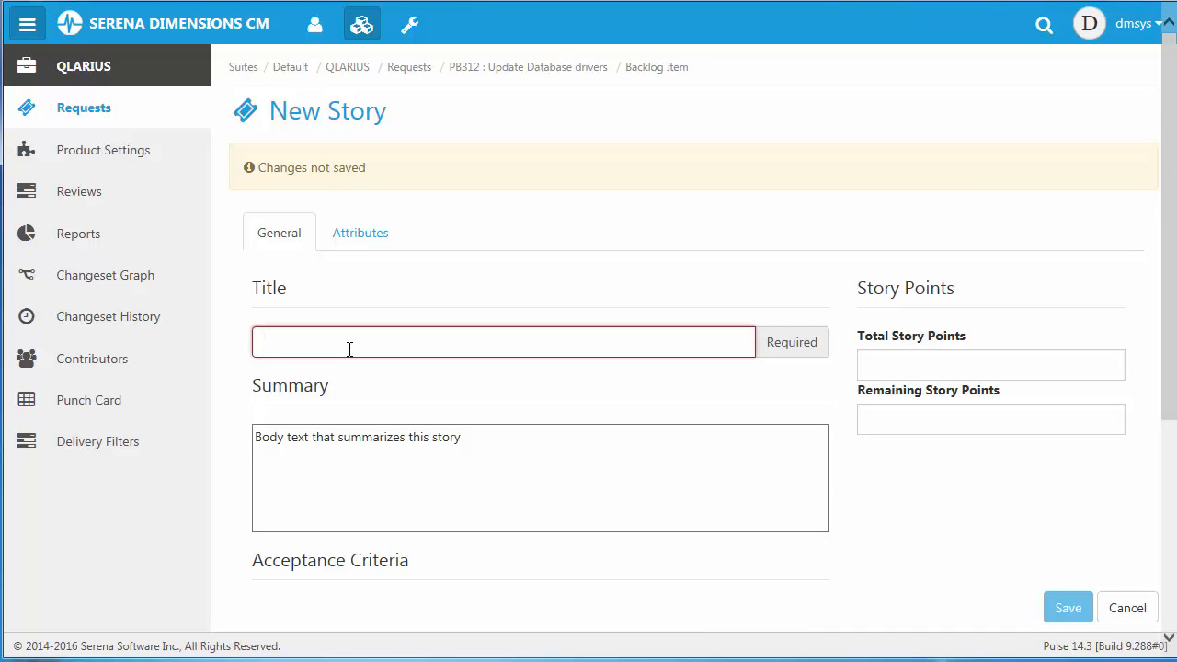
text(Update dru)
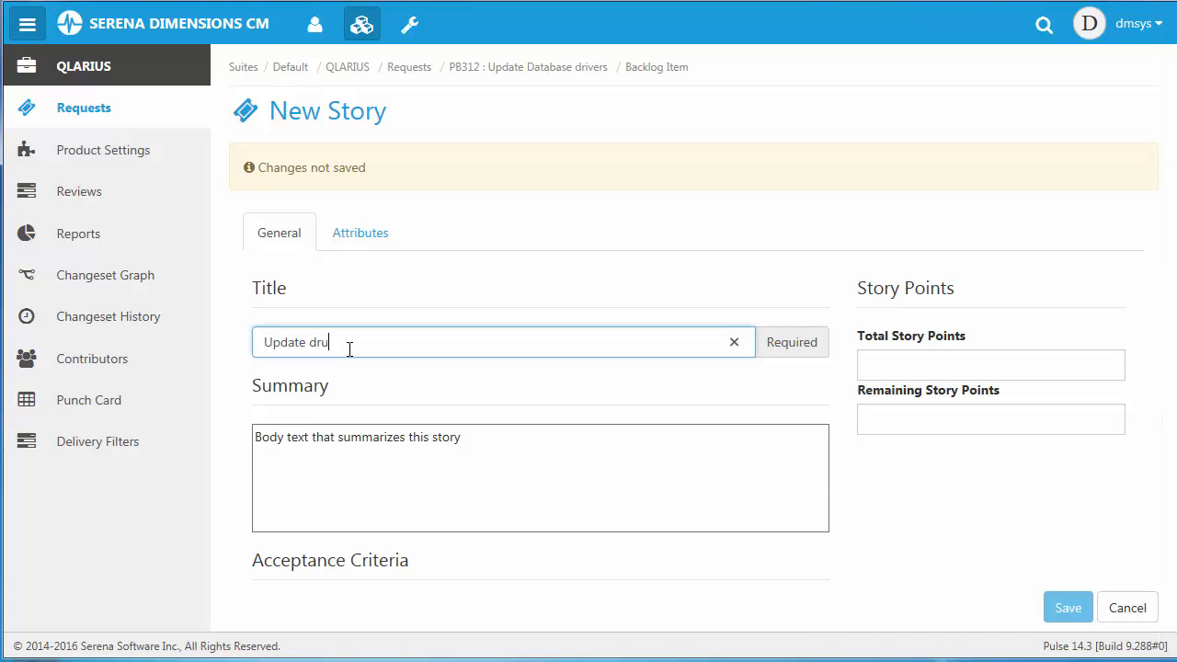
text(ver ACME to V2.0)
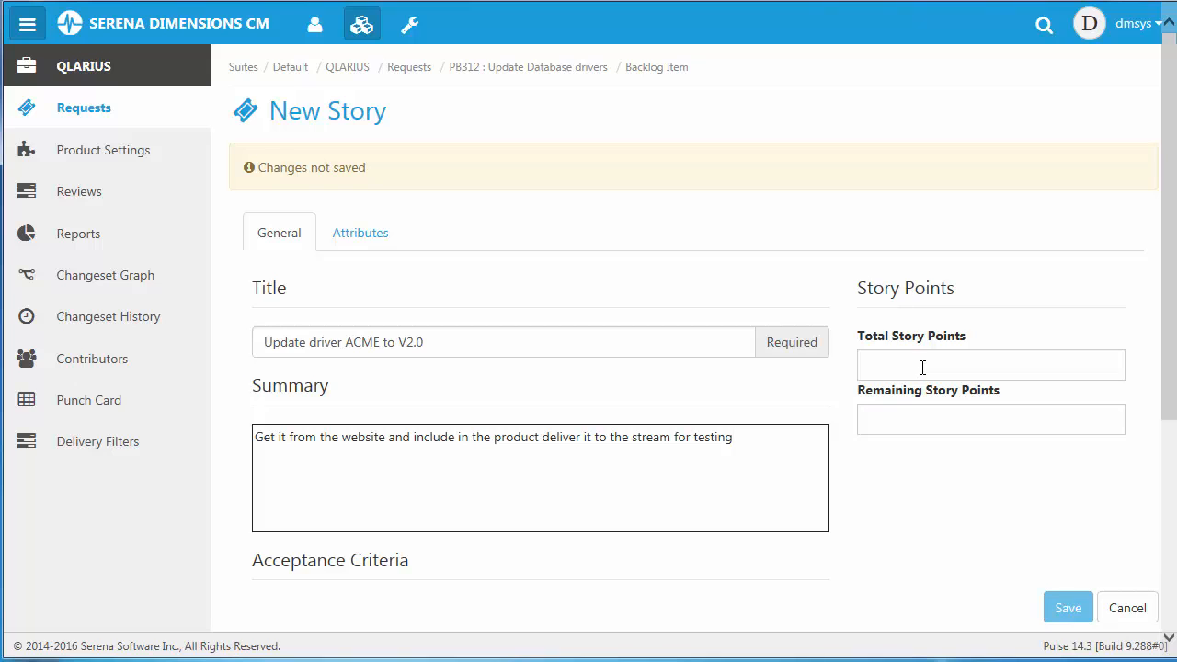
Set the story's total and remaining story points to 5 and enter "DLLS are updated" as its acceptance criteria.
click(922, 367)
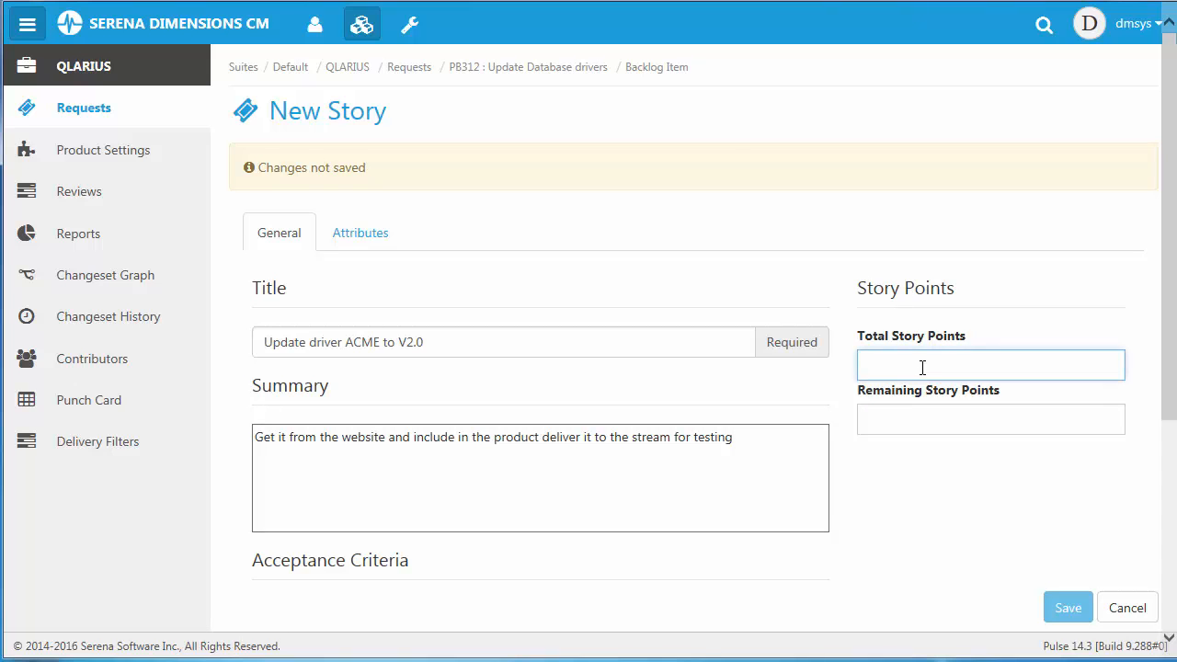
text(5)
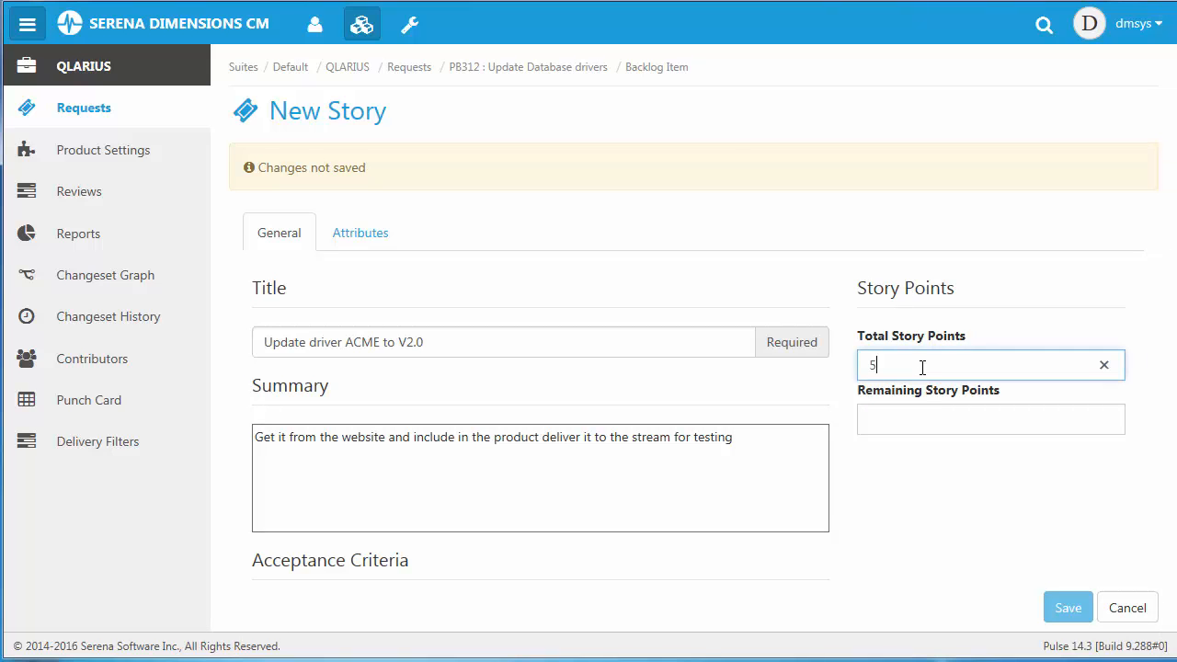
click(919, 416)
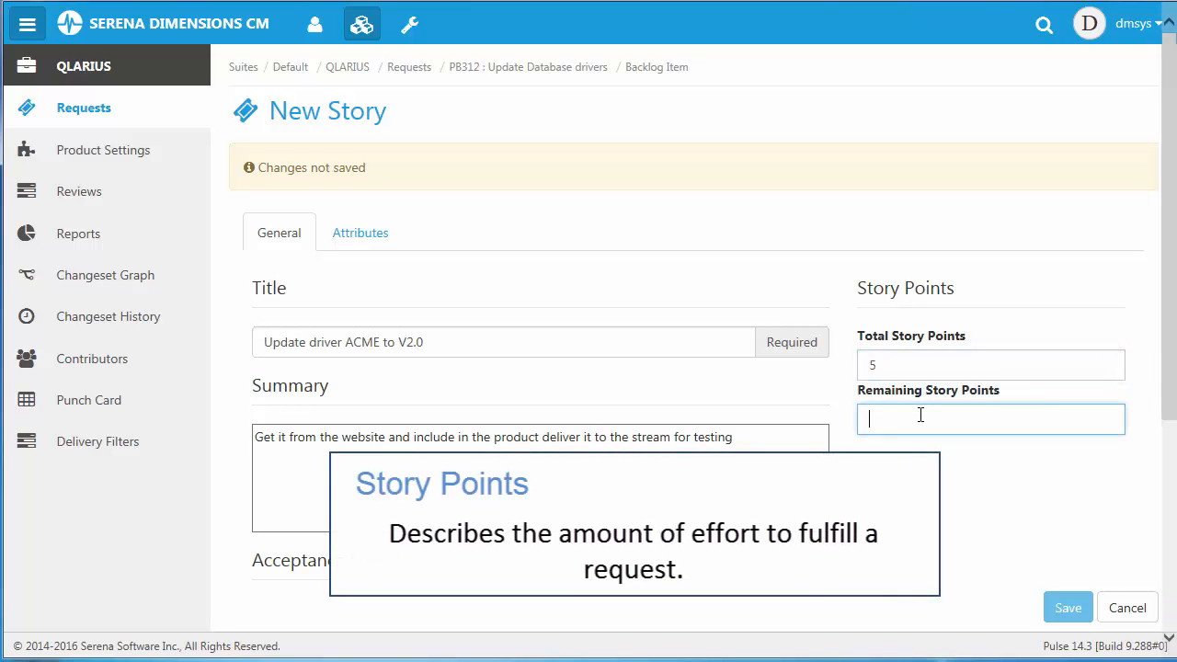
text(5)
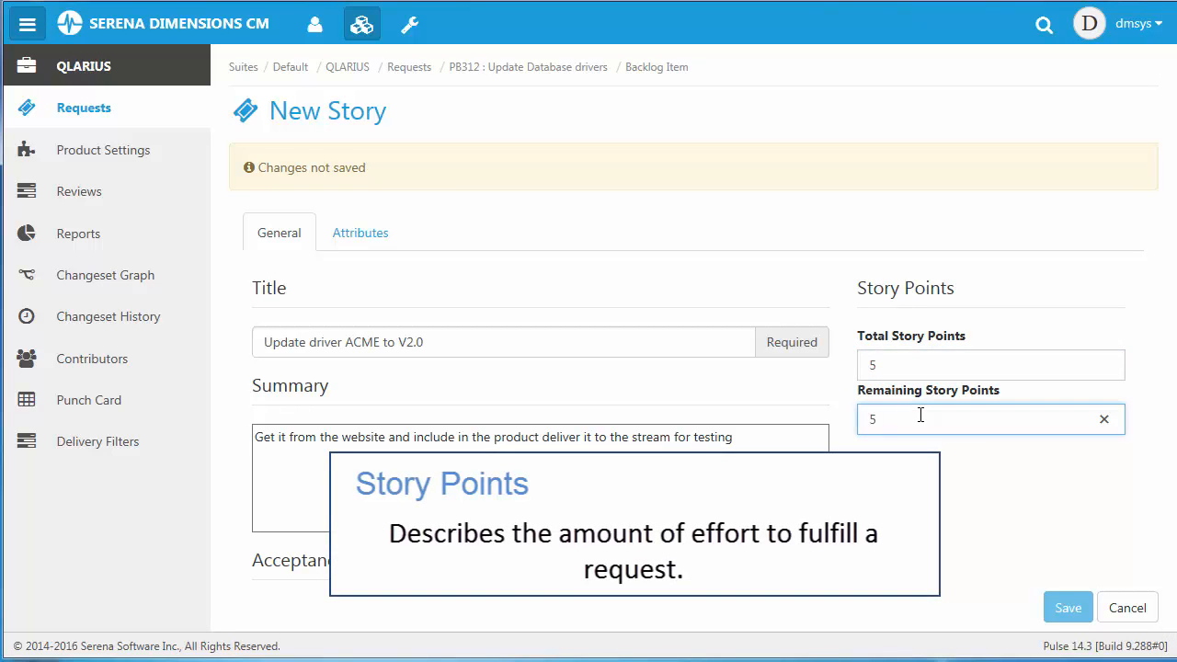
scroll(395, 350, down, 3)
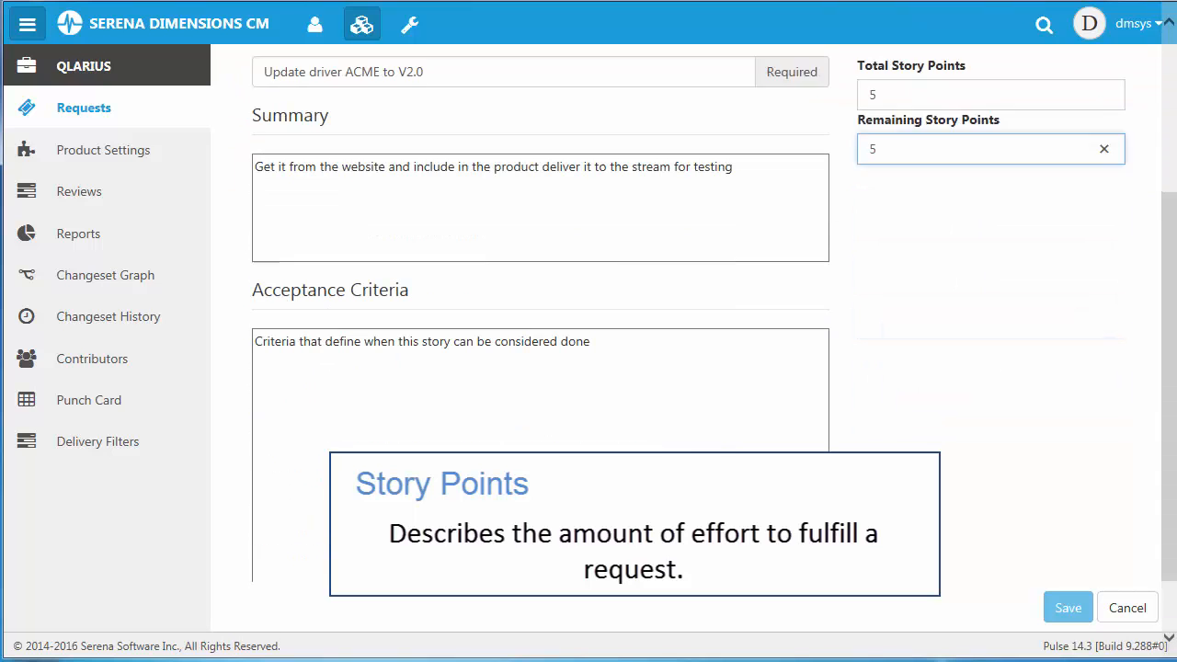
click(399, 348)
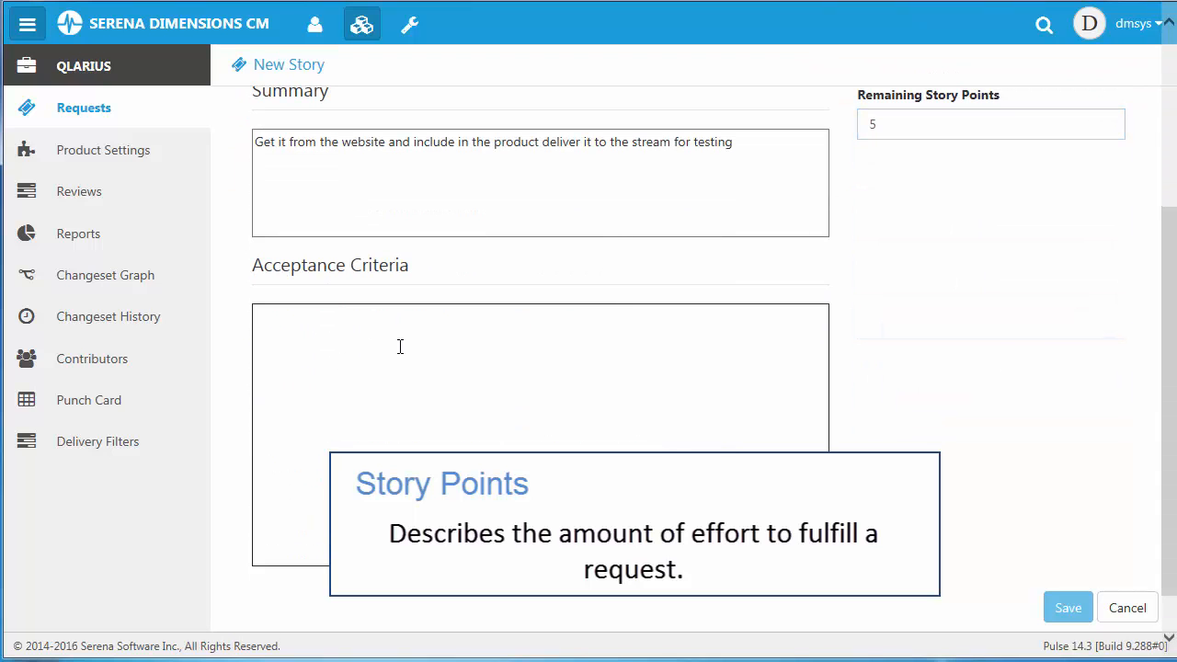
text(DLLS are updated)
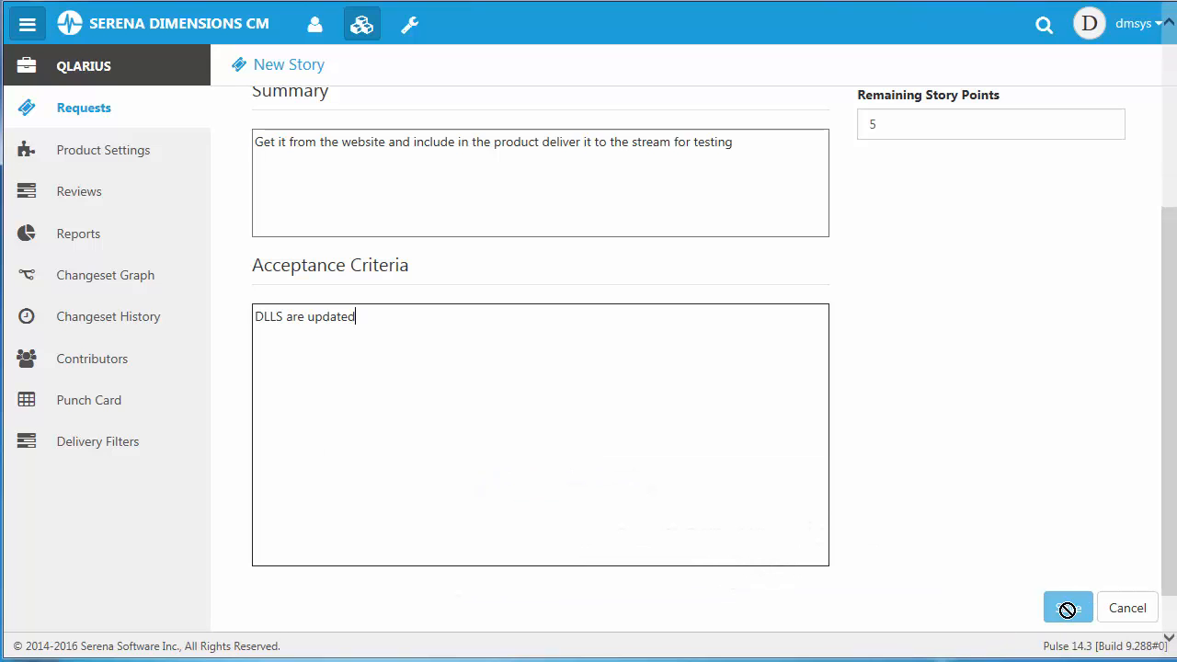
Set the story's Severity/Priority attribute to Medium and save the story.
scroll(1096, 521, up, 3)
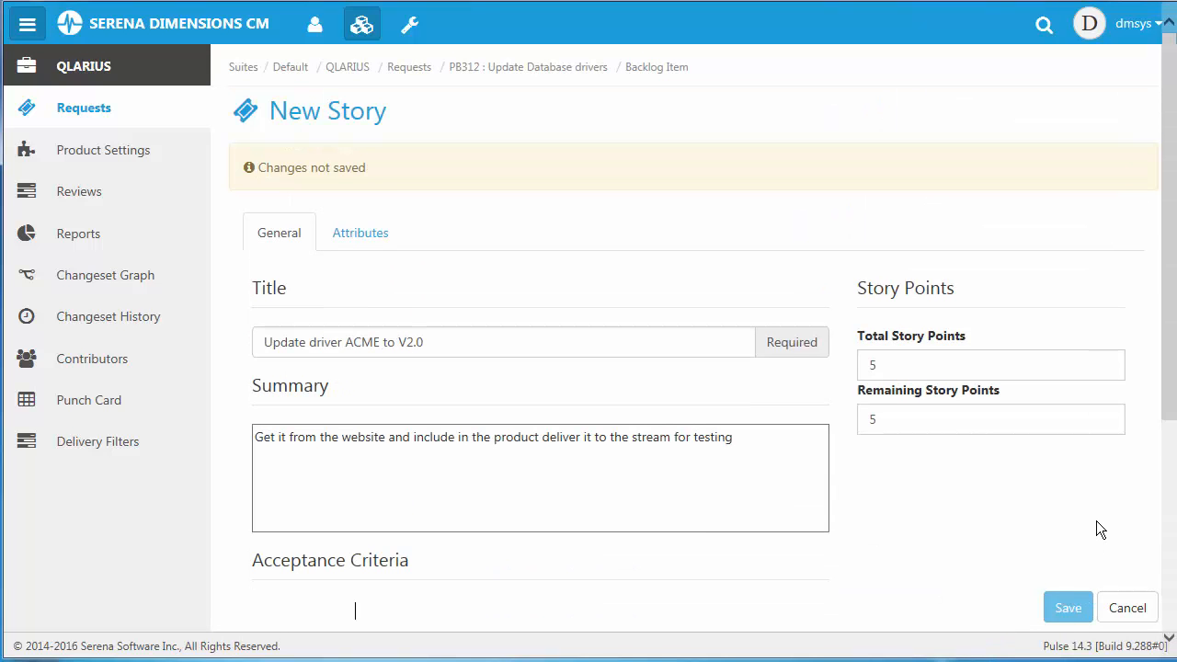
click(377, 238)
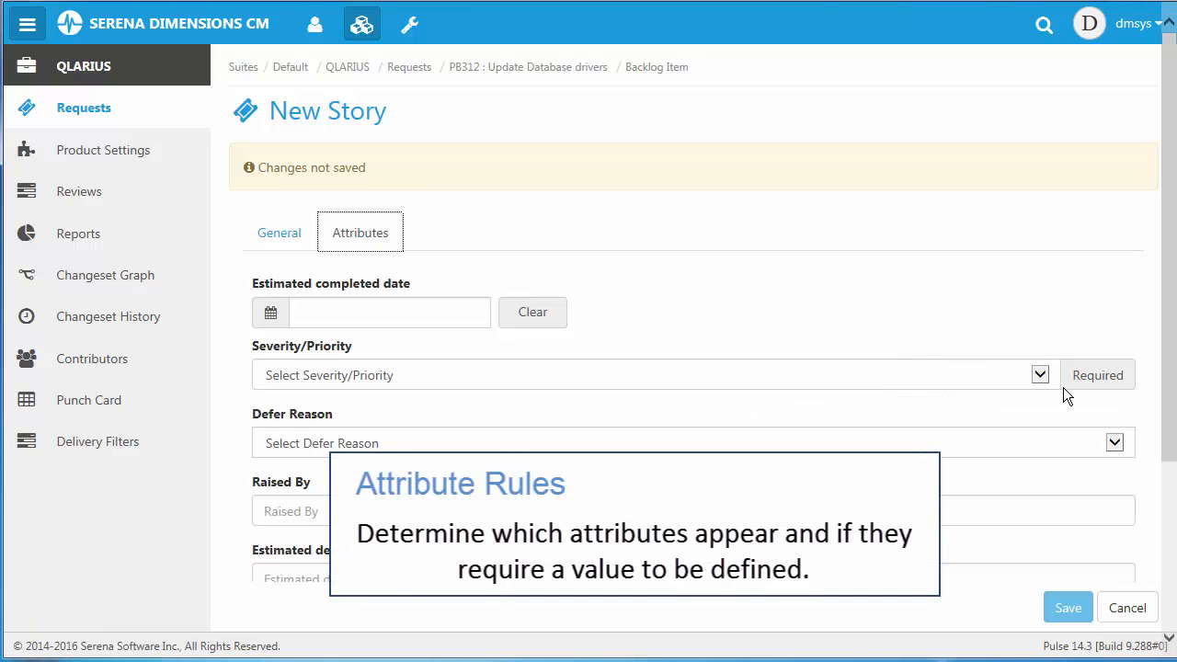
click(1048, 379)
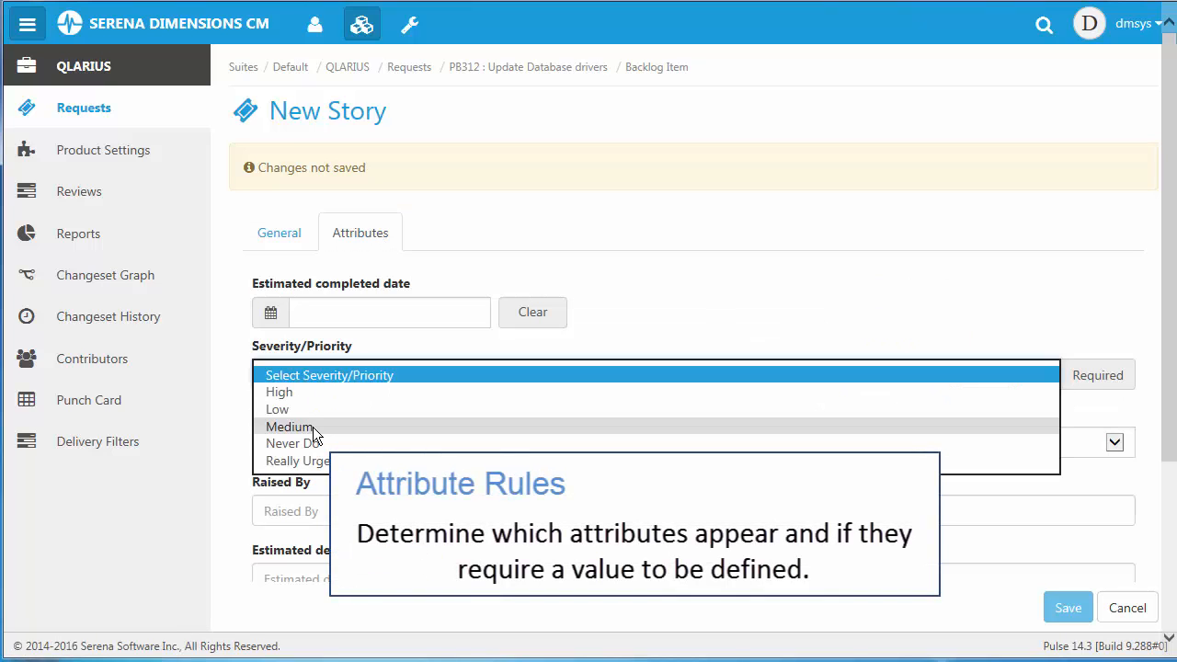
key(Escape)
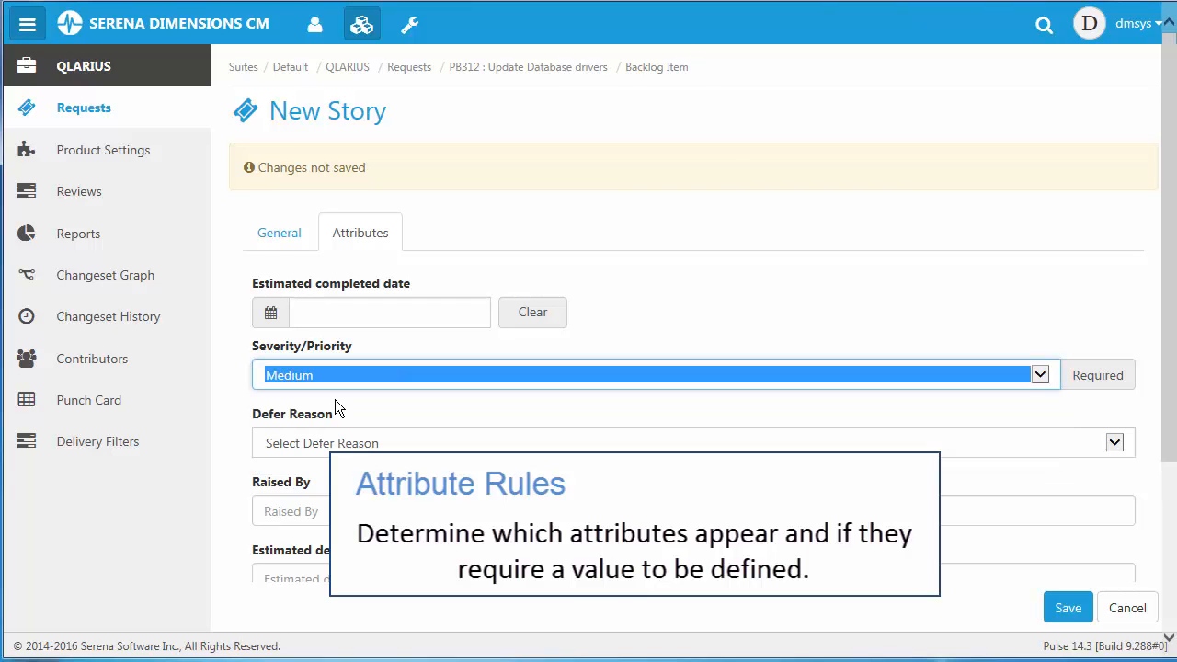
click(1069, 614)
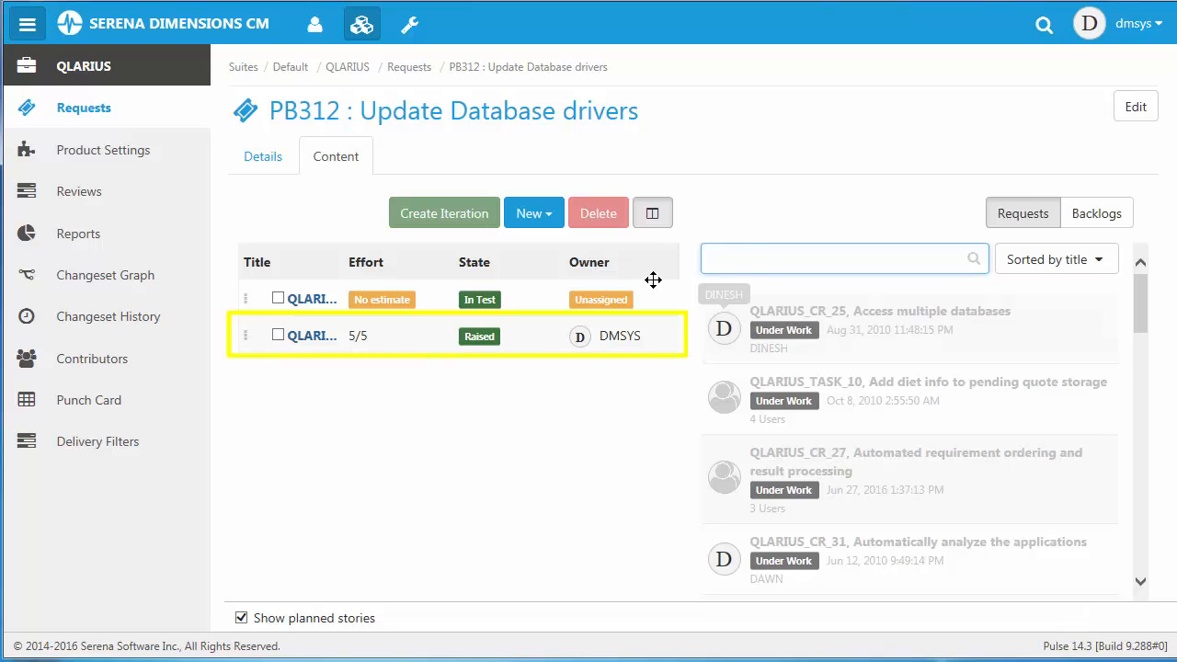
Hide the list of available requests and move "Update driver ACME to V2.0" above "delivery1" in the backlog.
click(654, 219)
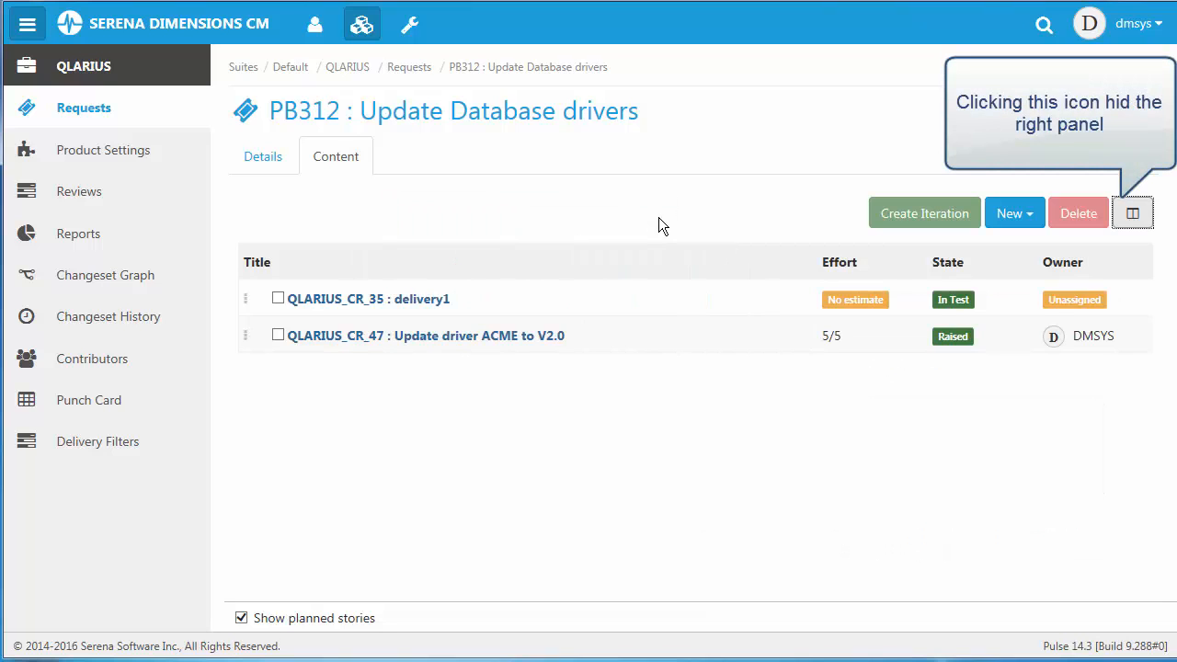
drag(386, 337, 375, 285)
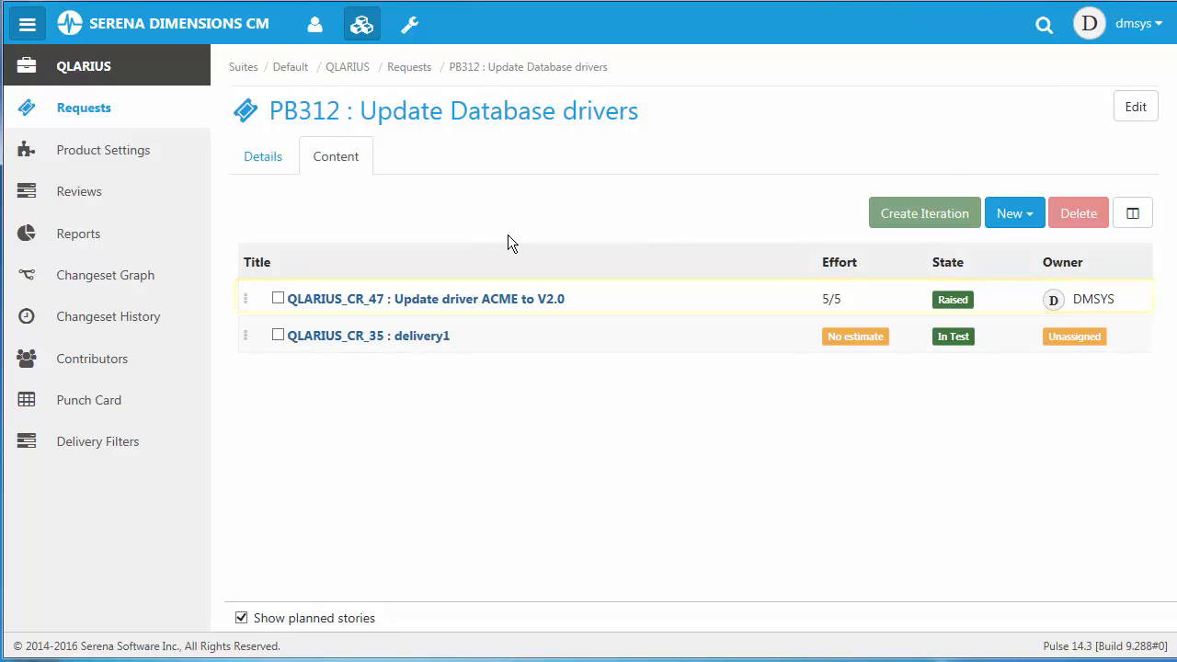
Create a feature titled "Driver update" in the backlog and place "Update driver ACME to V2.0" and "delivery1" under it.
click(1026, 219)
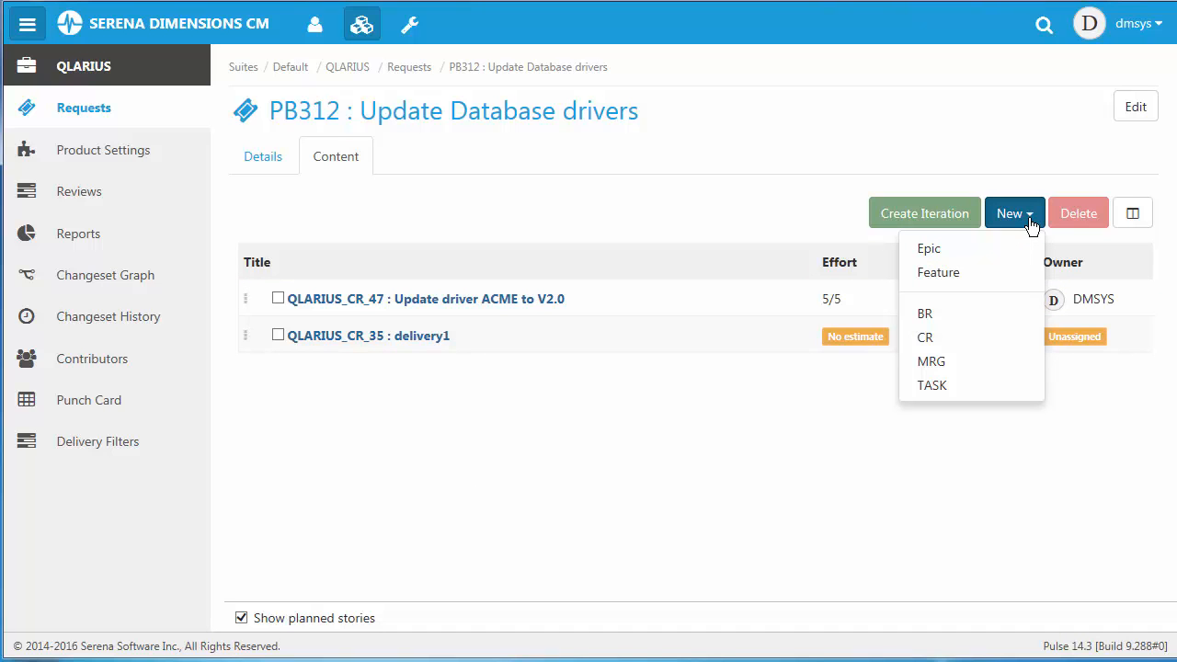
click(941, 279)
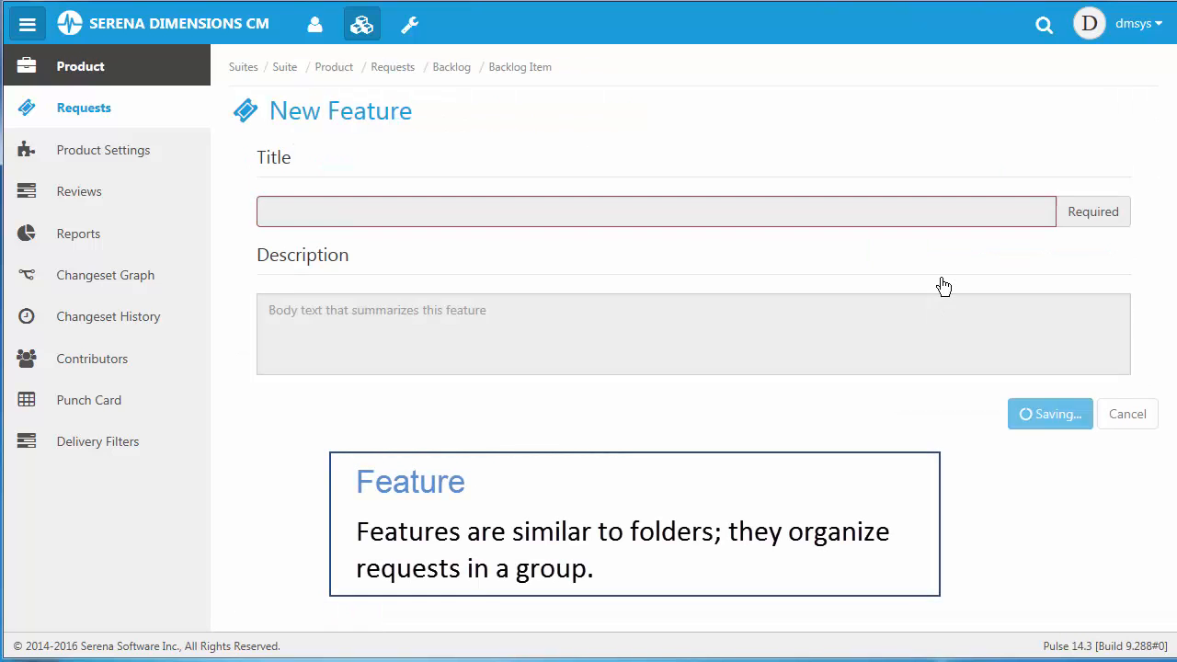
click(342, 212)
text(Dr)
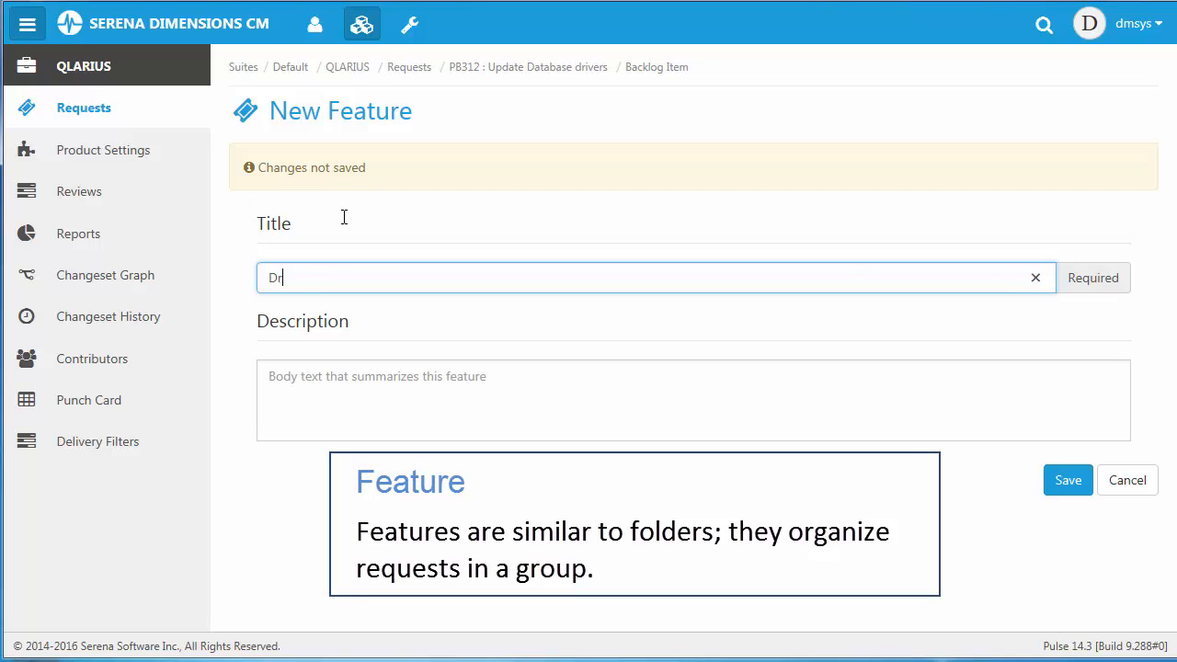
text(iver update)
click(1062, 480)
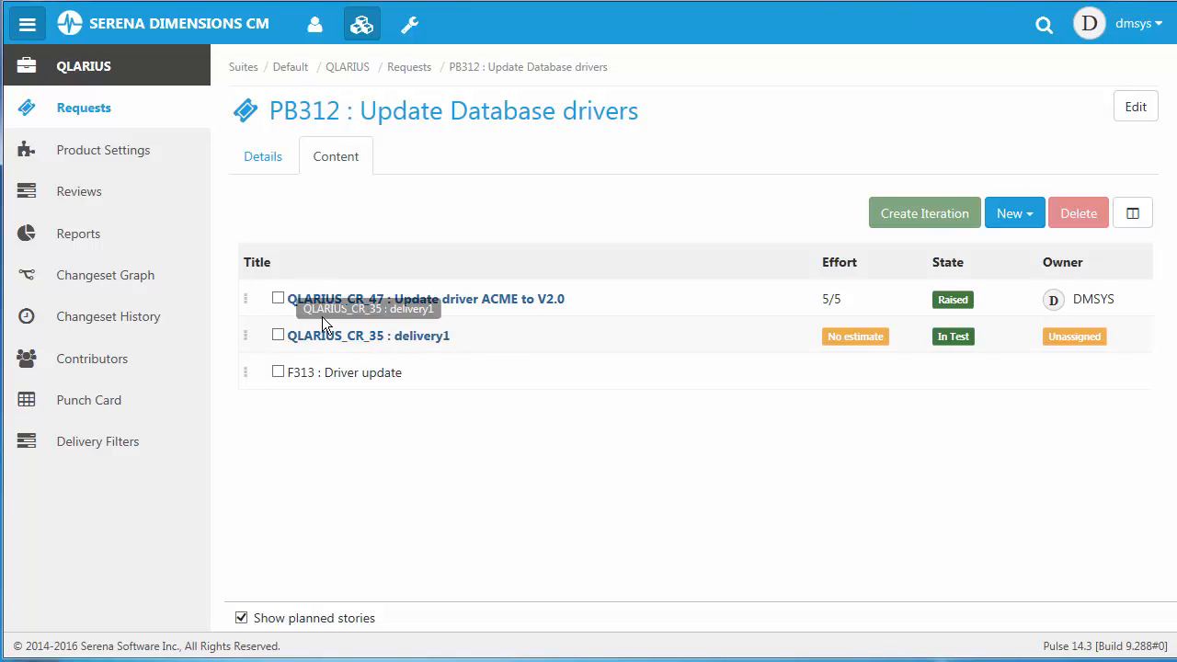
drag(381, 304, 373, 385)
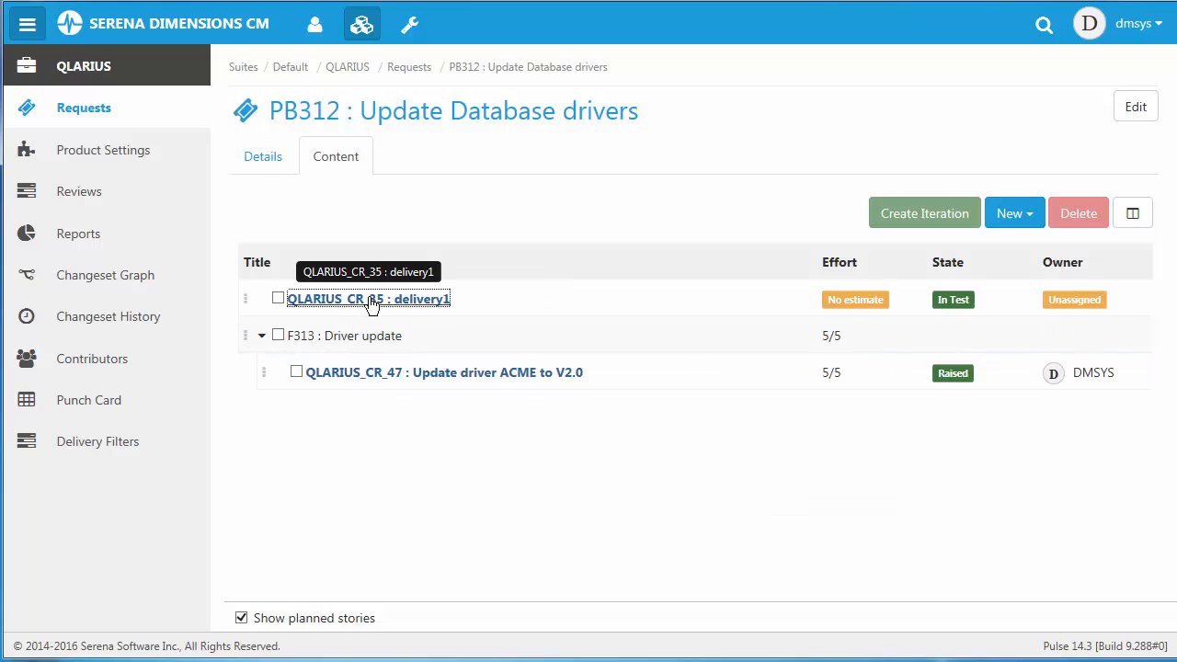
drag(376, 297, 370, 346)
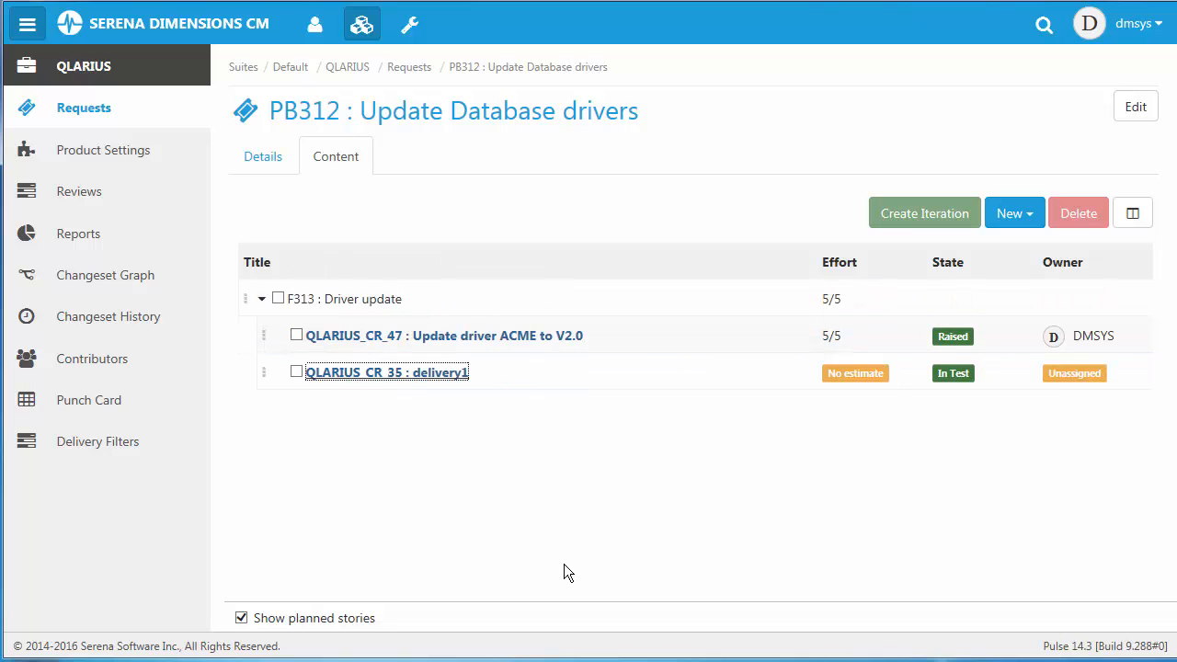
Create and start an iteration named "Updated drivers to 2.0" from the "Driver update" feature.
click(277, 299)
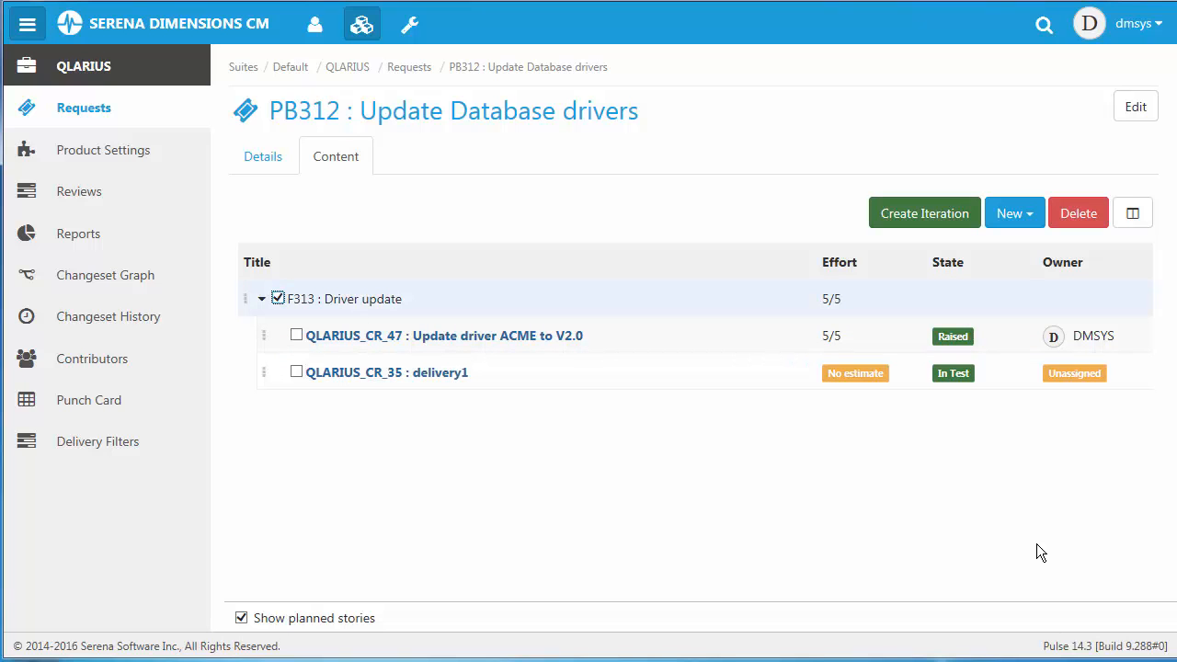
click(936, 227)
click(433, 176)
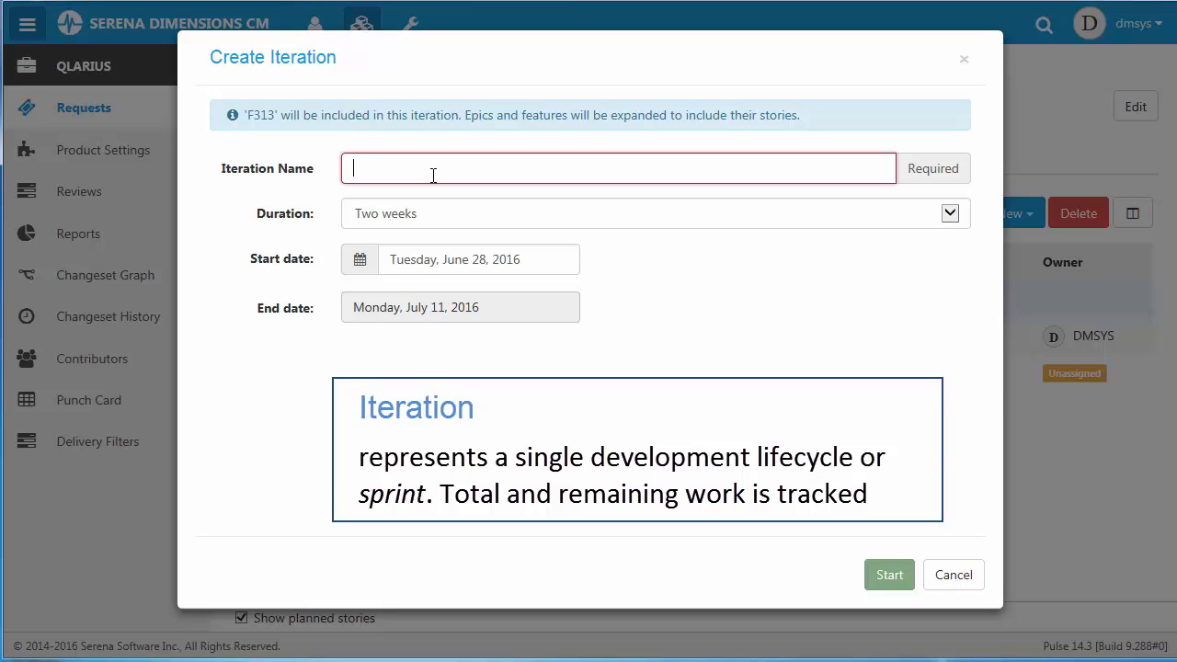
text(Updated driver)
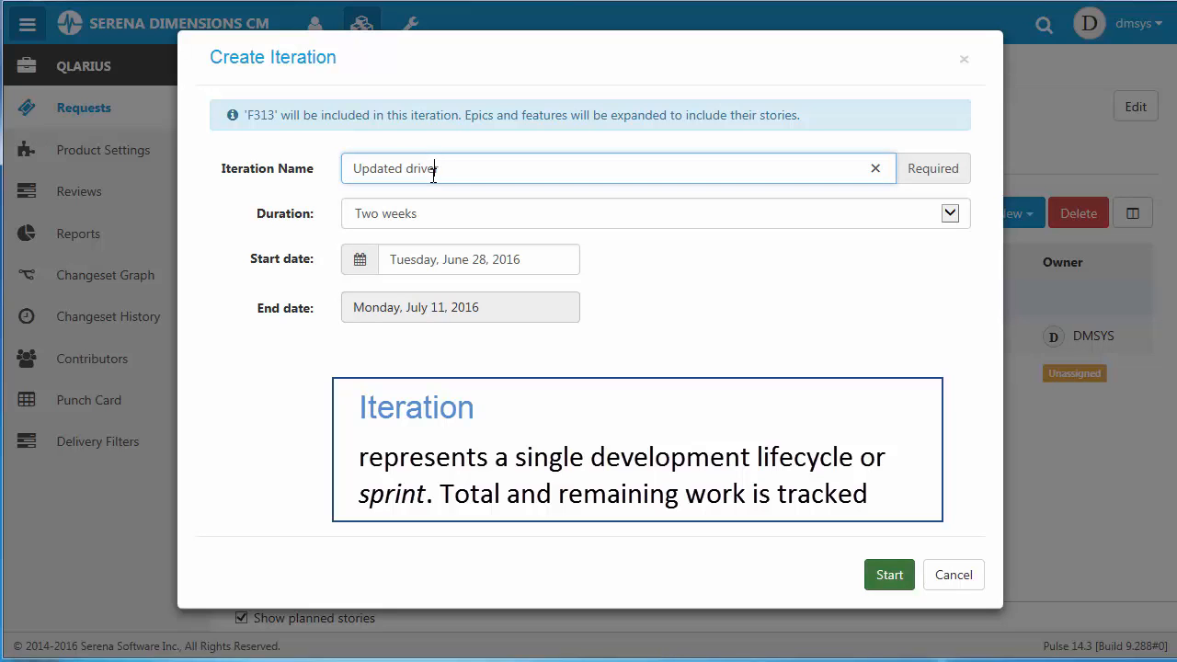
text(s to 2.0)
click(886, 582)
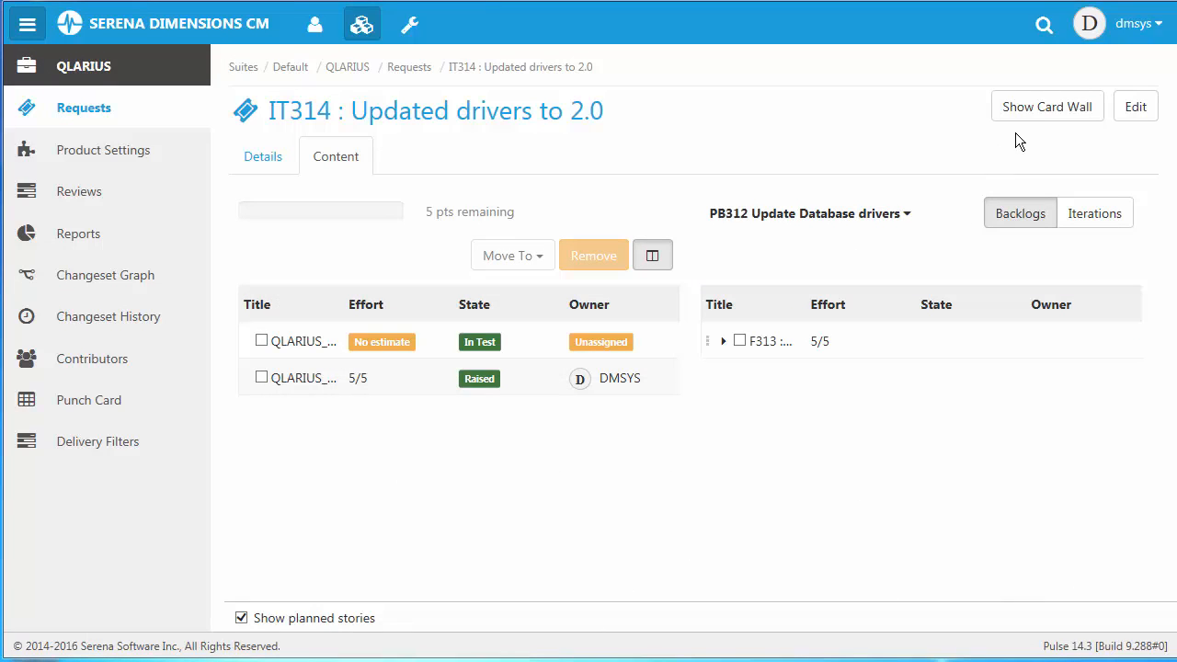
Open "Update driver ACME to V2.0" from the iteration's card wall and add "Dlls are now sourced from website" to its acceptance criteria.
click(1054, 110)
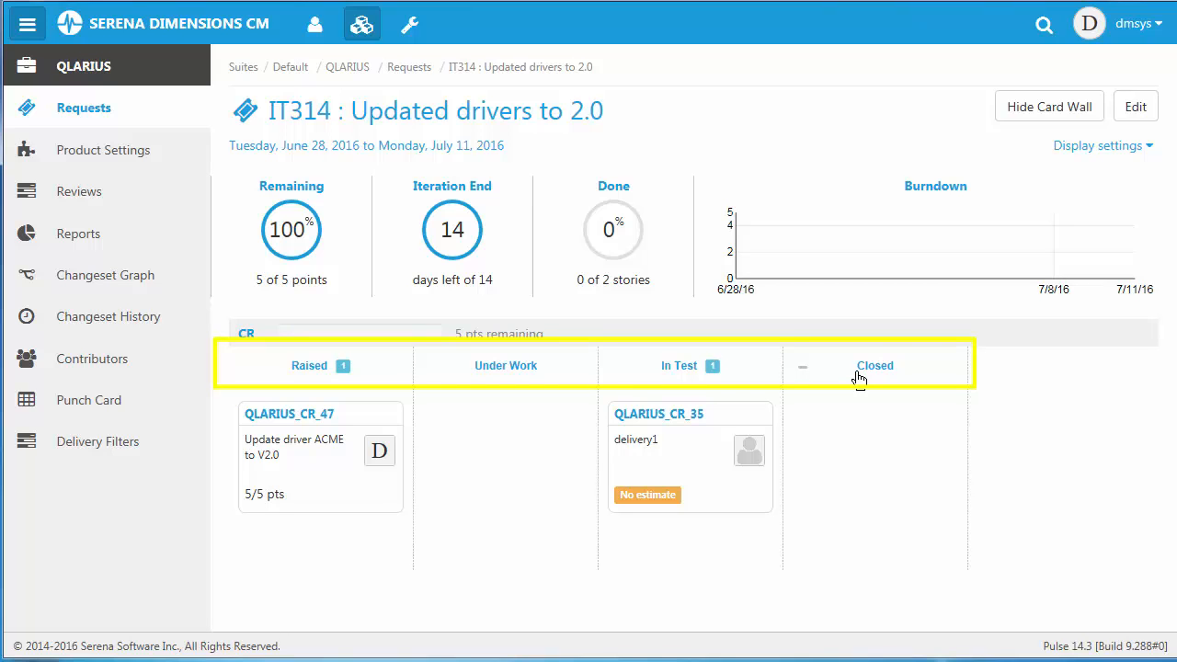
click(289, 416)
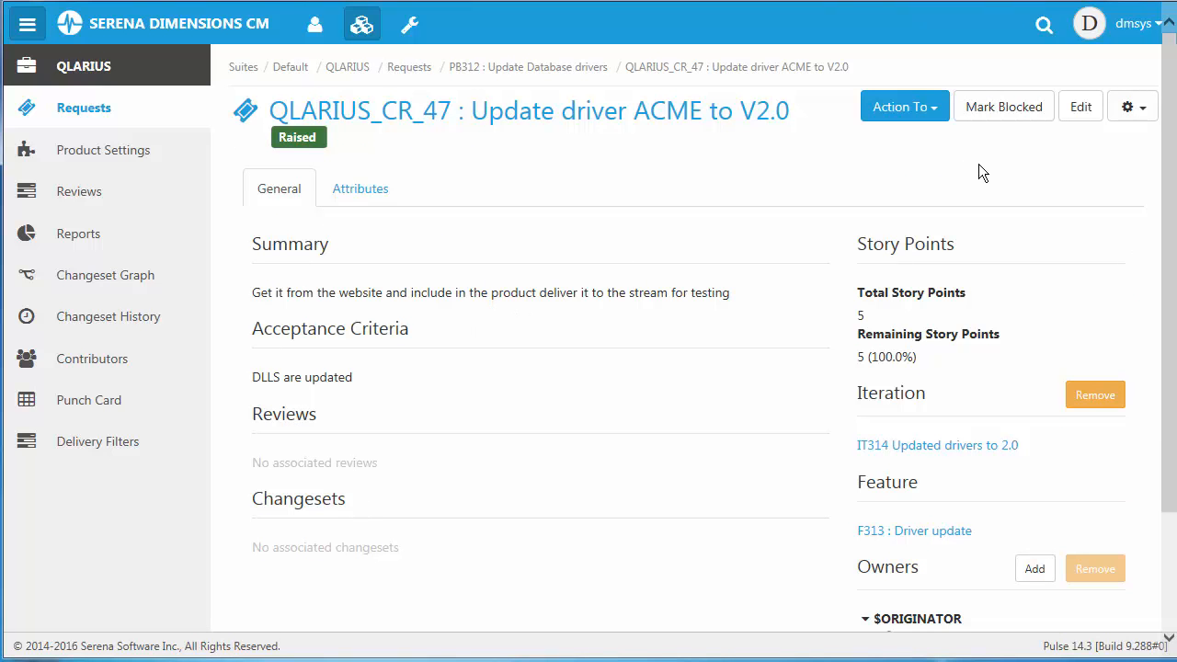
click(1079, 109)
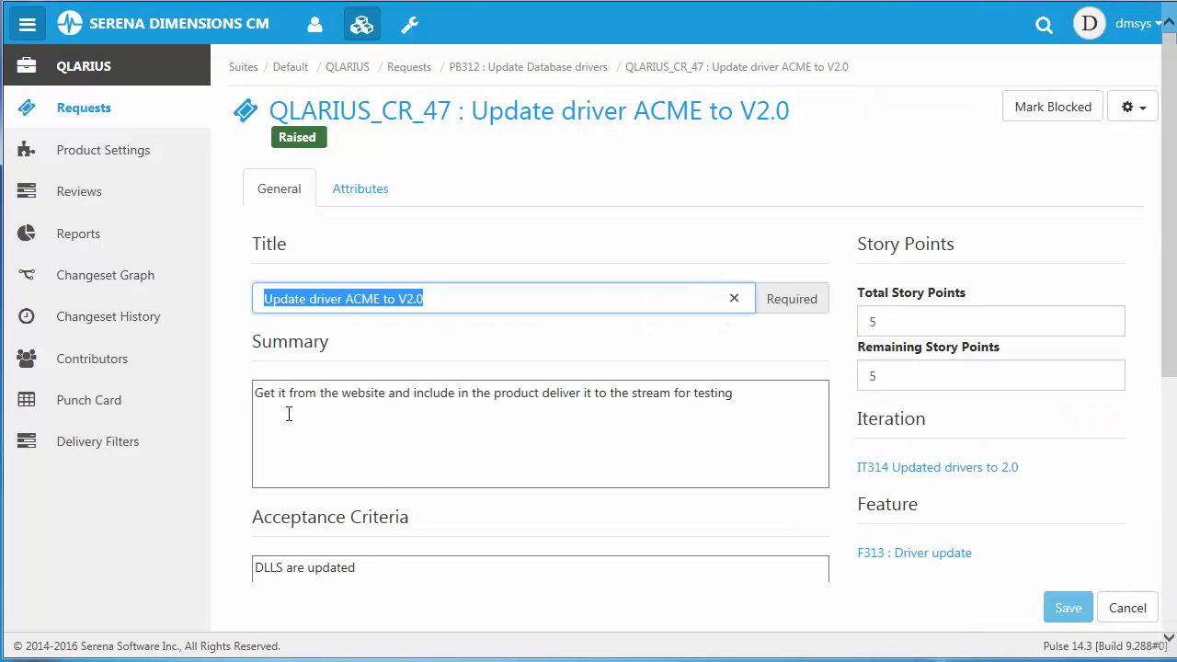
click(475, 558)
key(Return)
text(Dlls)
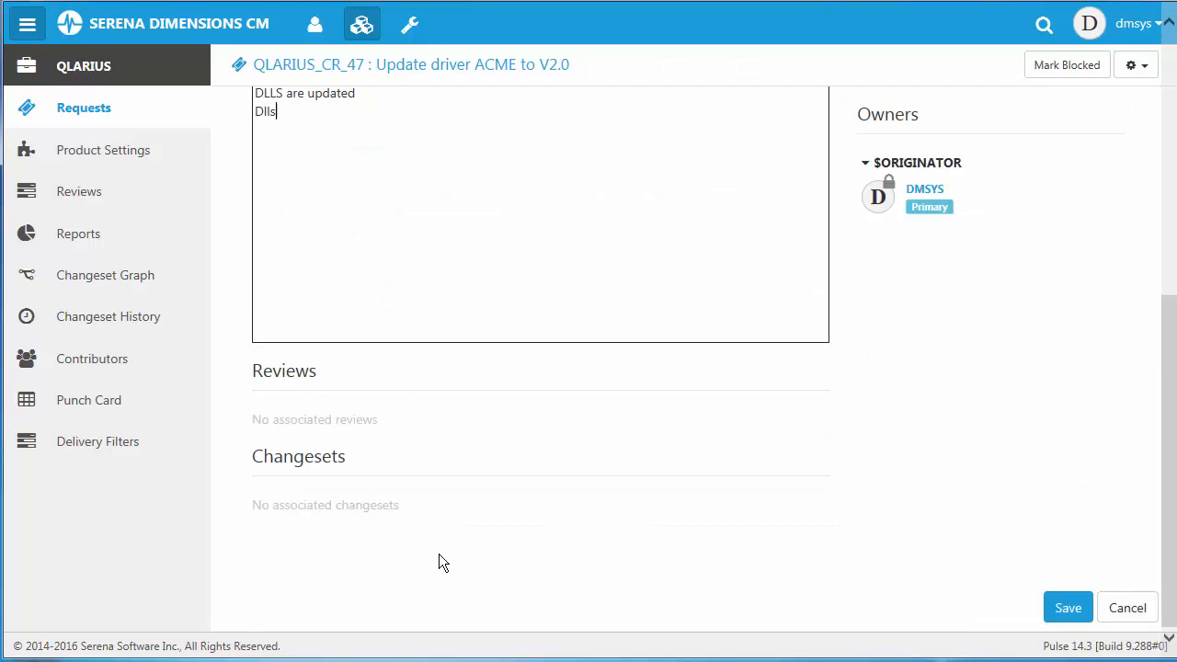
text( are now sourced )
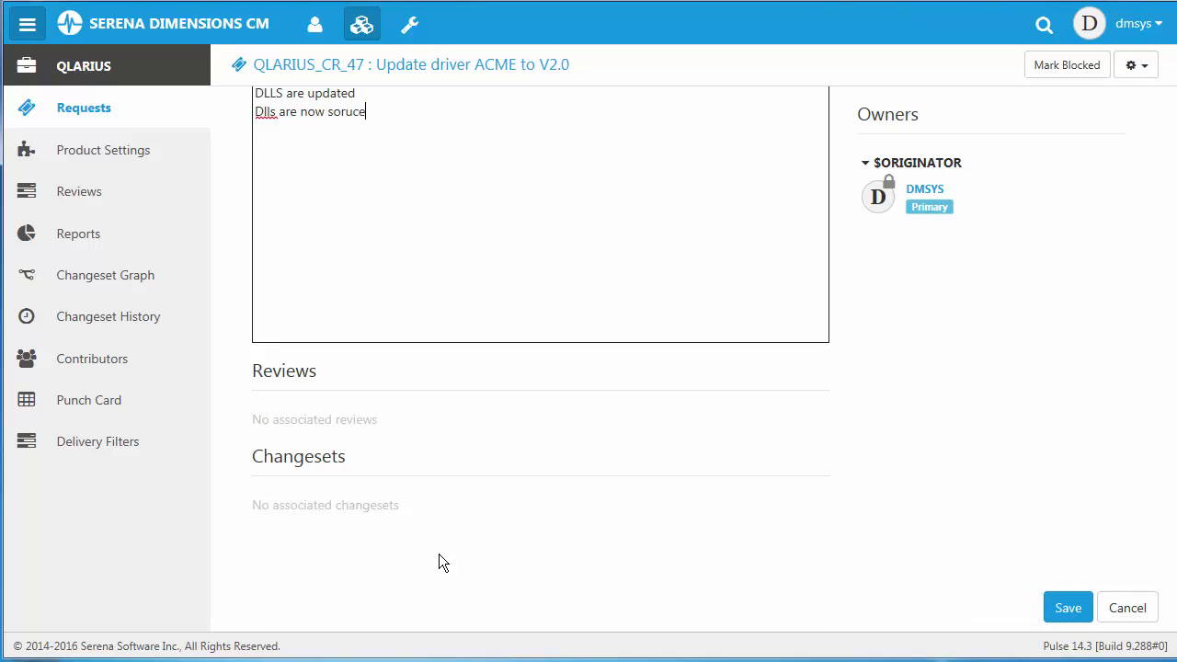
text(from website)
Set the story's remaining story points to 4 and save the story.
key(Tab)
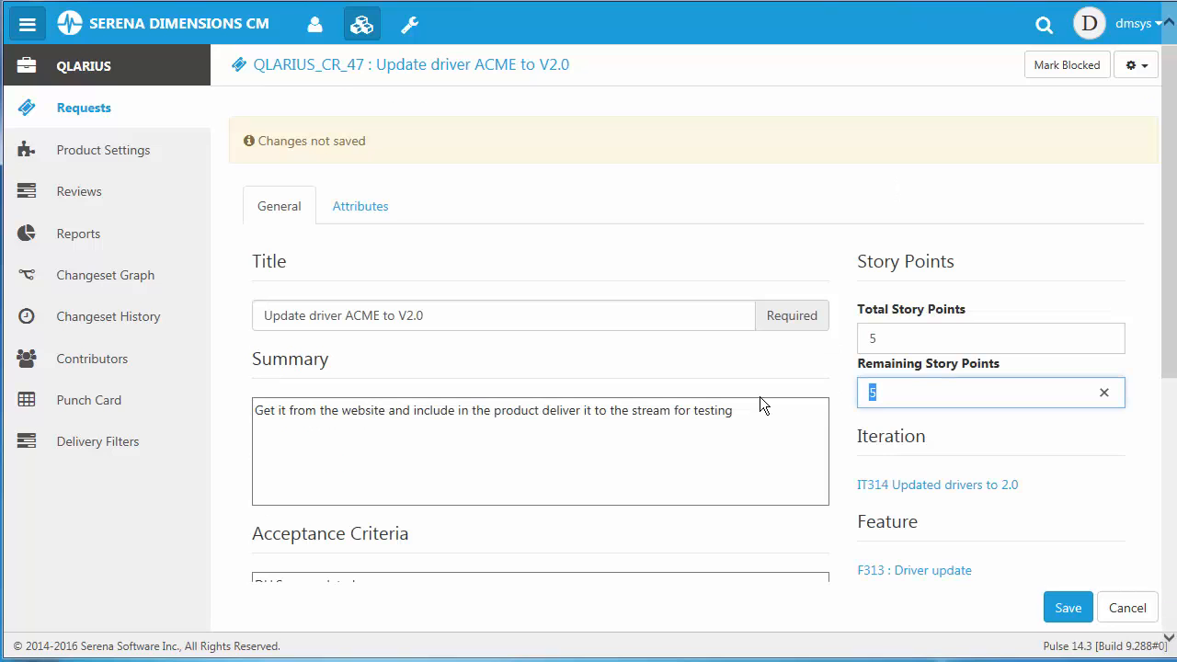
text(4)
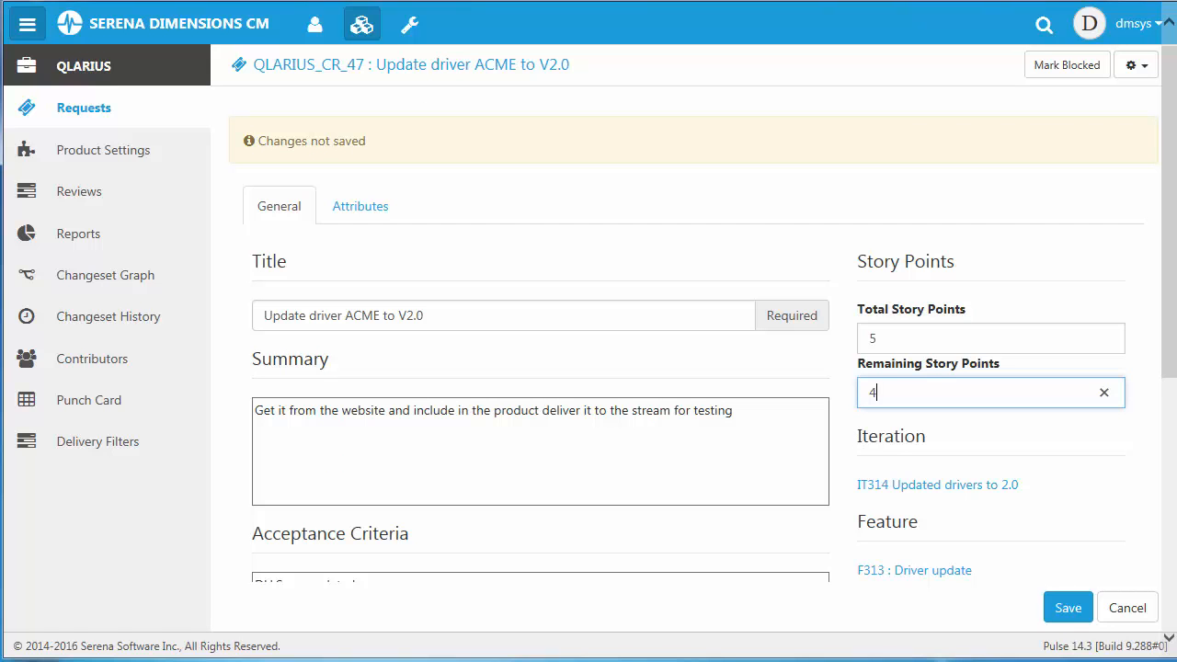
click(1066, 609)
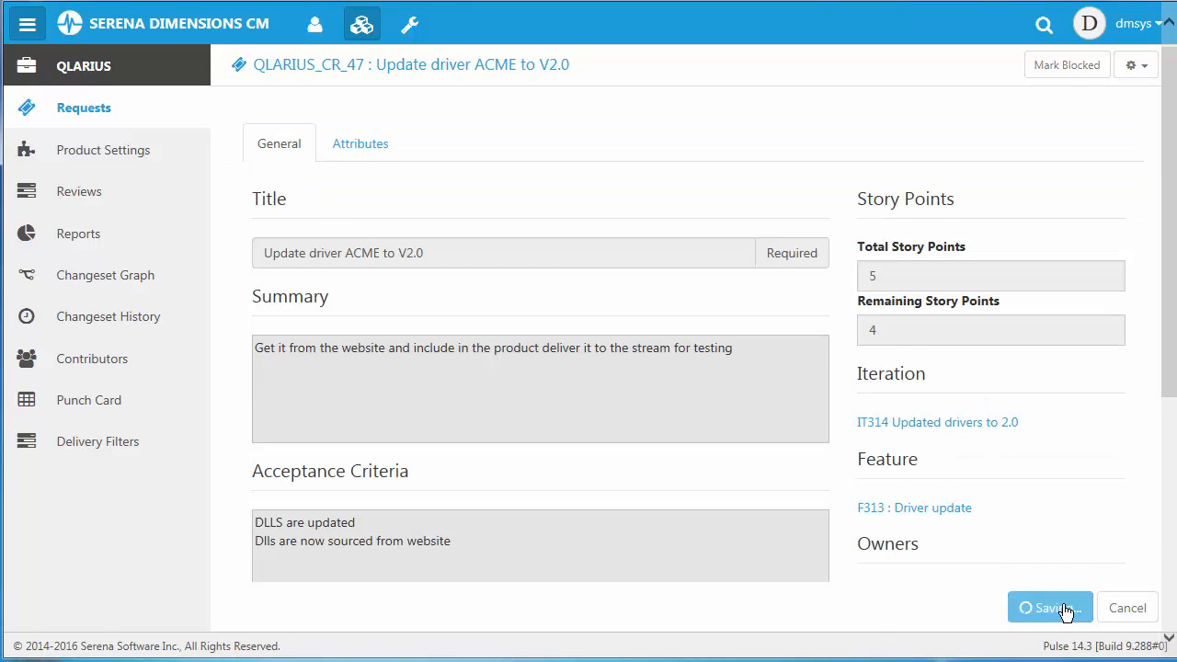
Action the "Update driver ACME to V2.0" story to Under Work, leaving its attributes as they are.
click(961, 70)
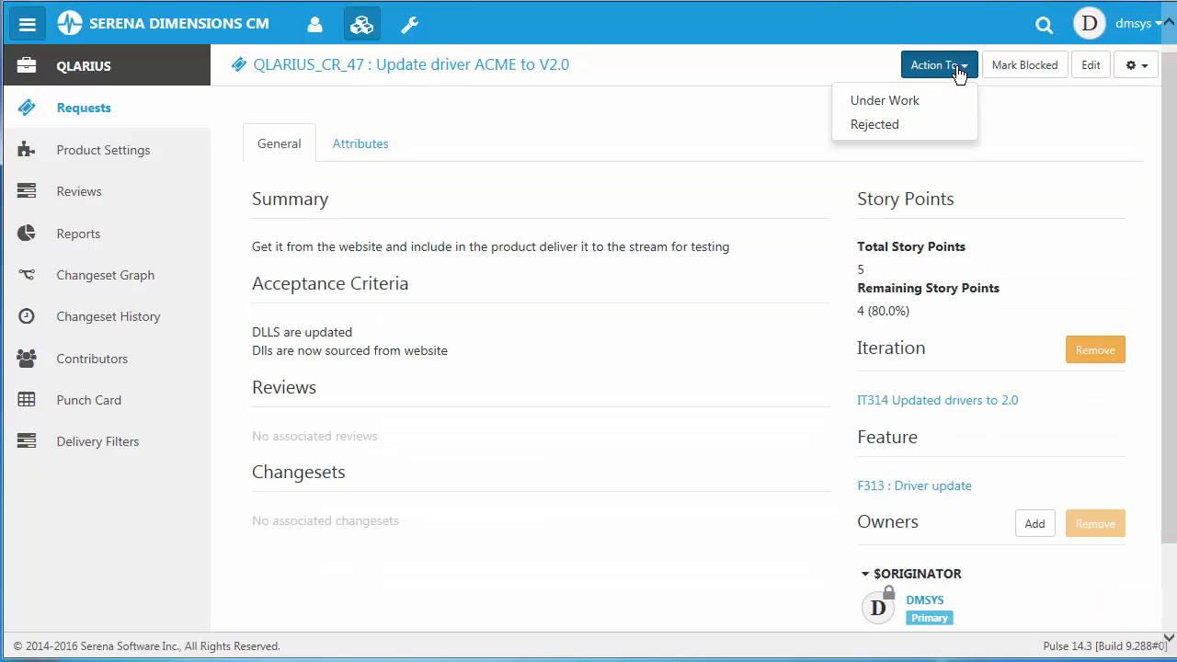
click(906, 109)
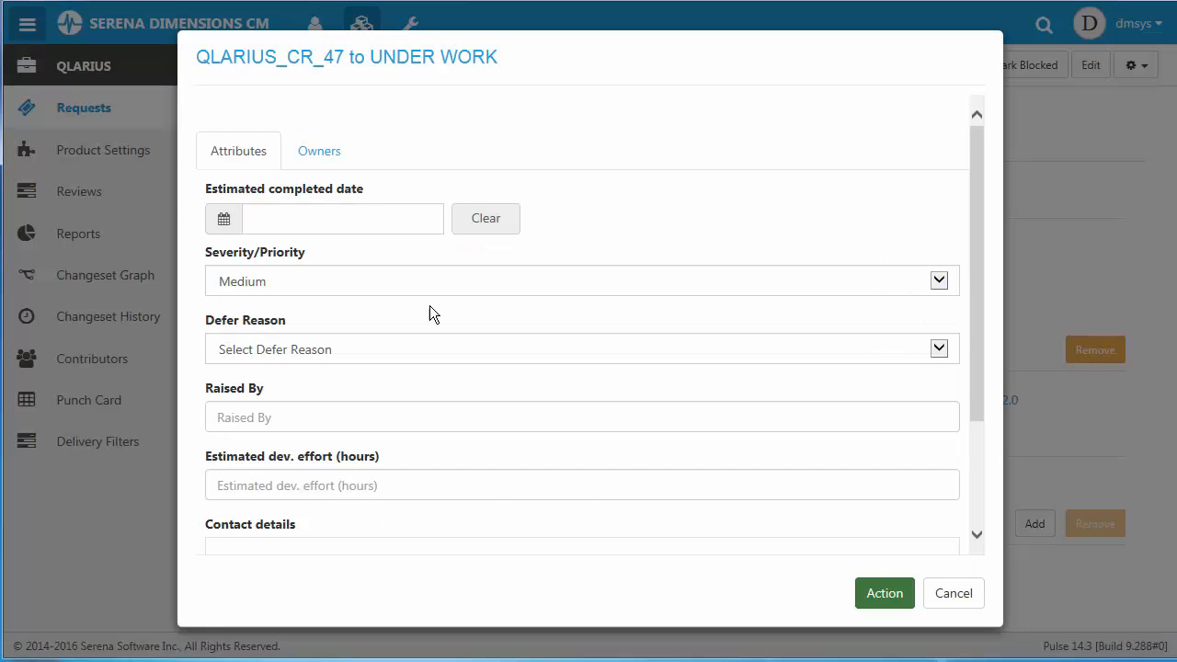
click(888, 599)
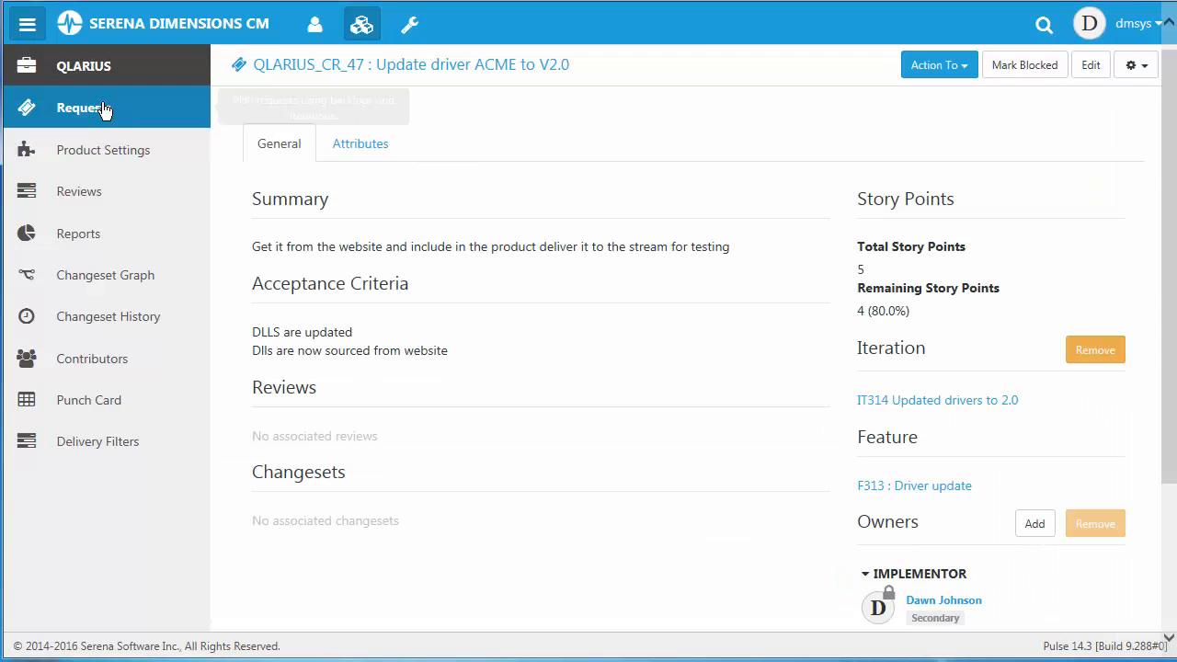
In the "Updated drivers to 2.0" iteration, move the ACME driver card to In Test and enter 3 hours of actual development effort.
click(103, 108)
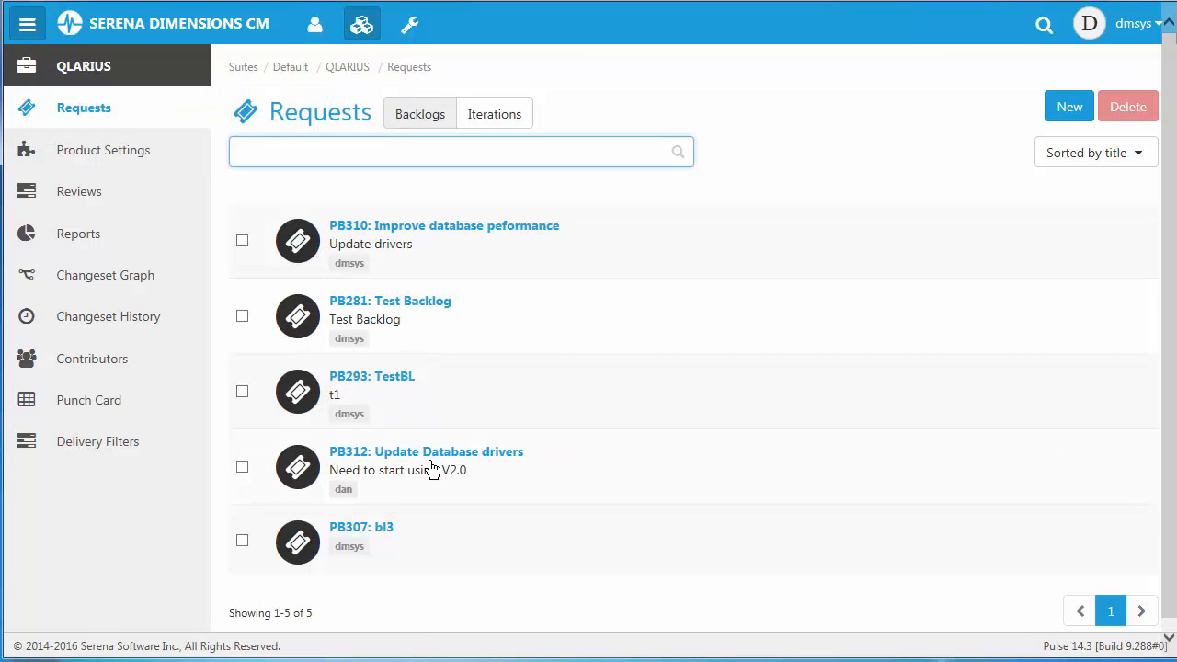
click(499, 120)
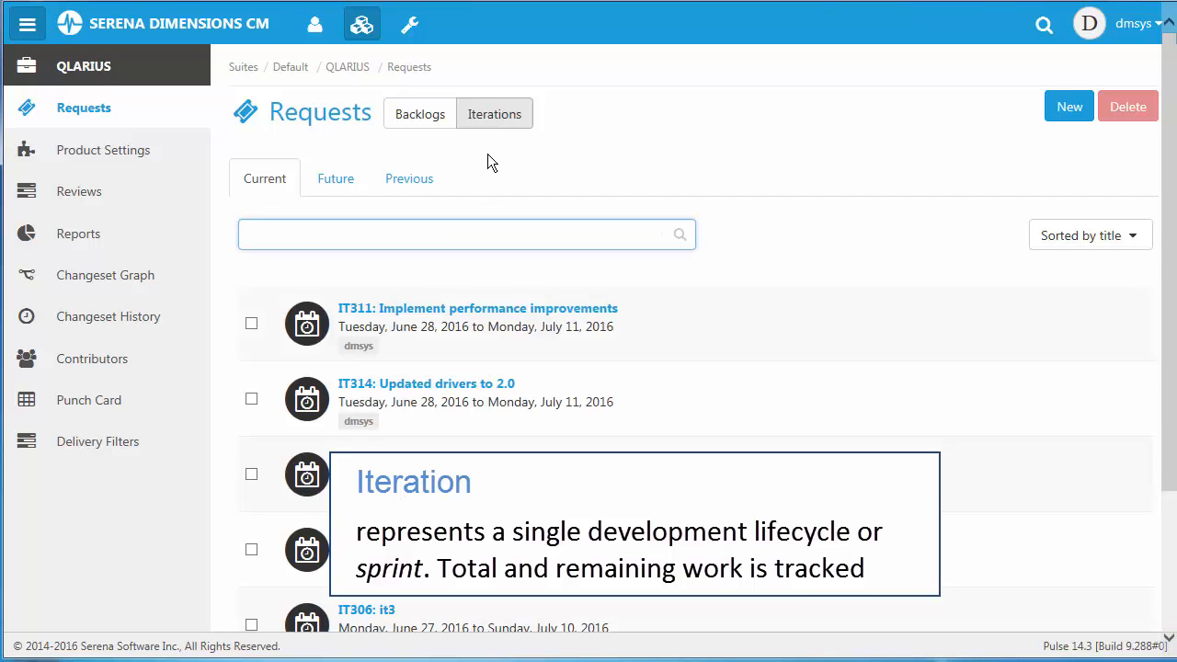
click(417, 388)
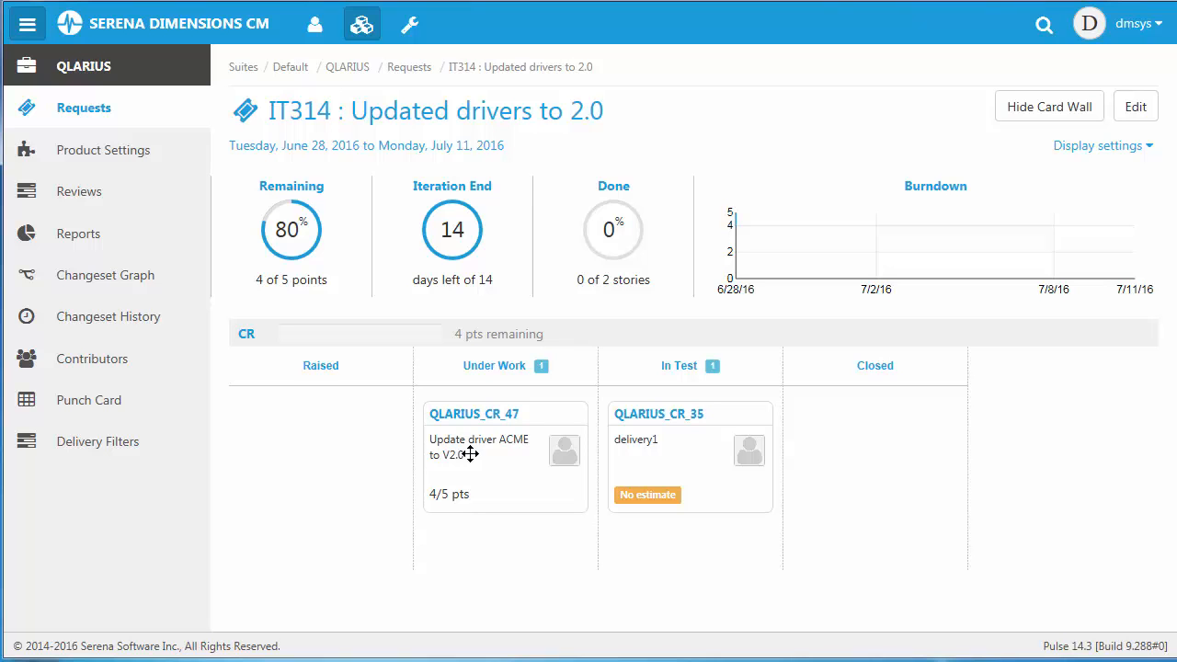
drag(470, 453, 647, 536)
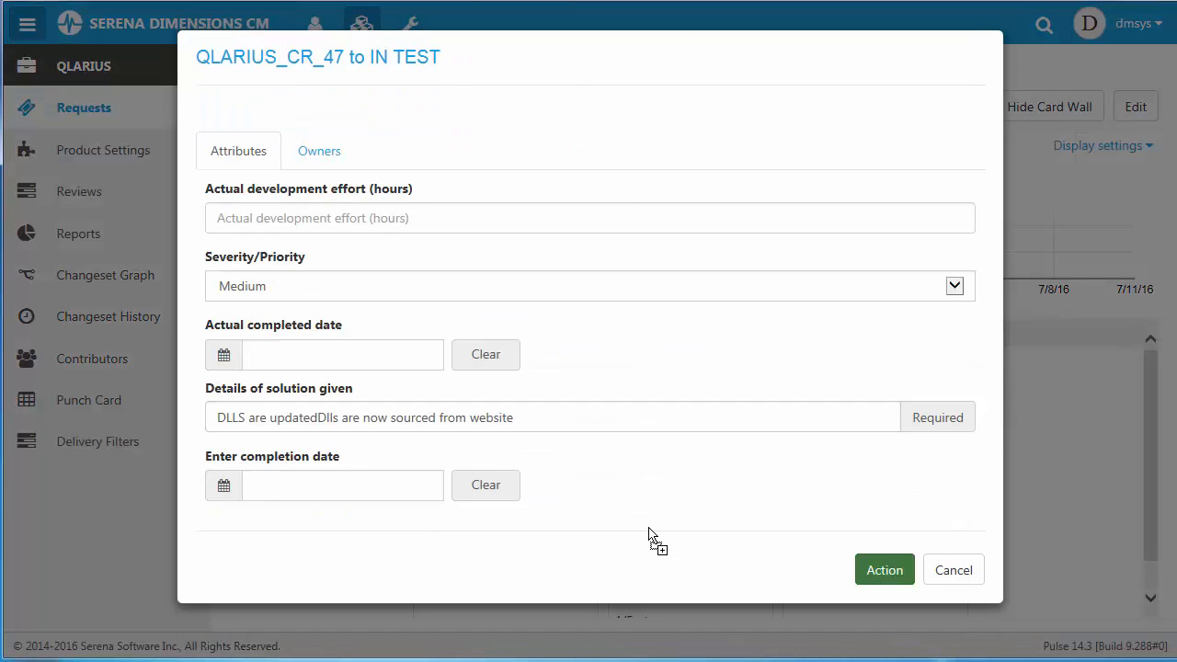
click(296, 217)
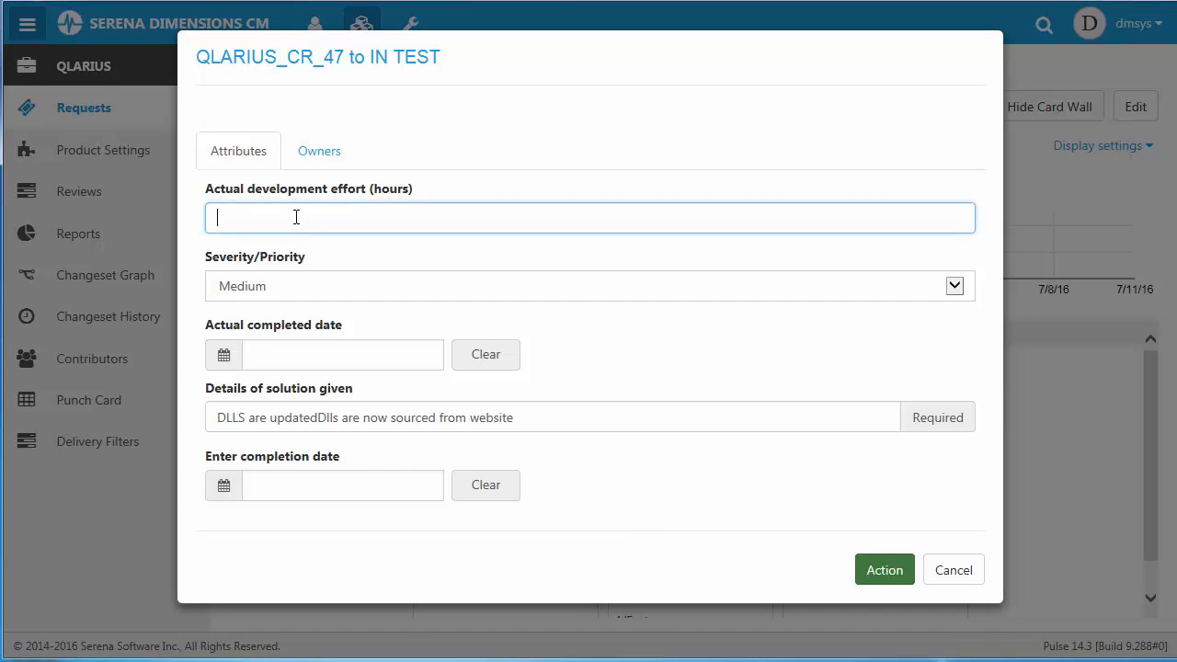
text(3)
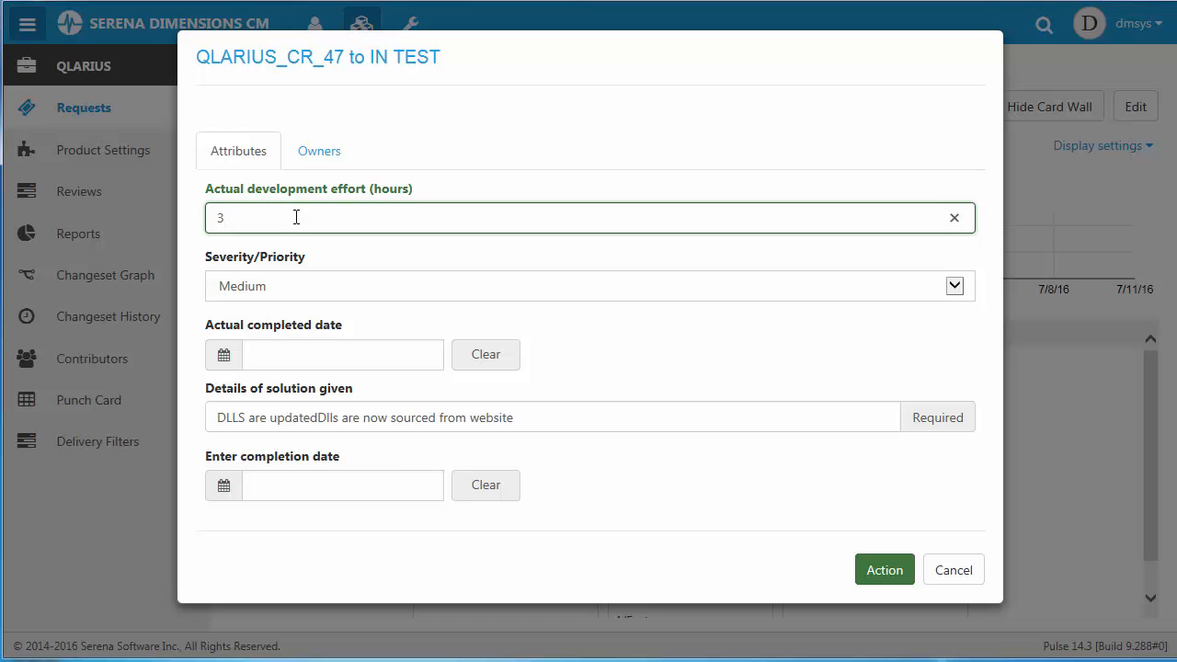
Set both the actual completed date and the completion date to June 28, 2016, and apply the In Test transition.
click(228, 356)
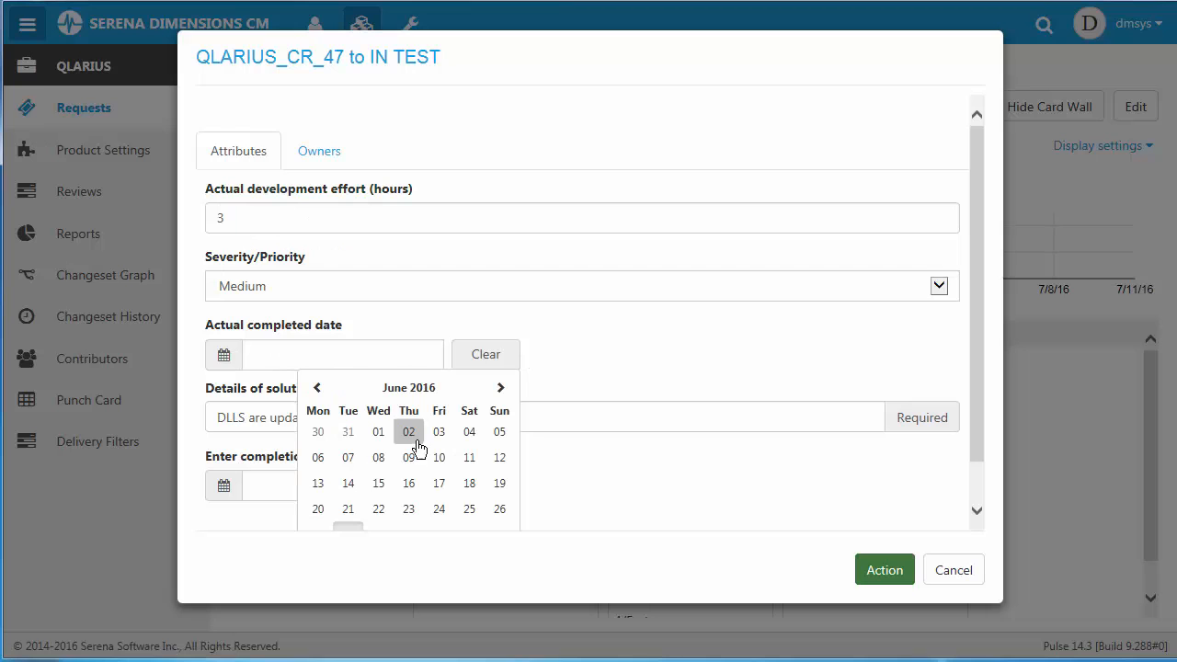
click(346, 533)
click(223, 485)
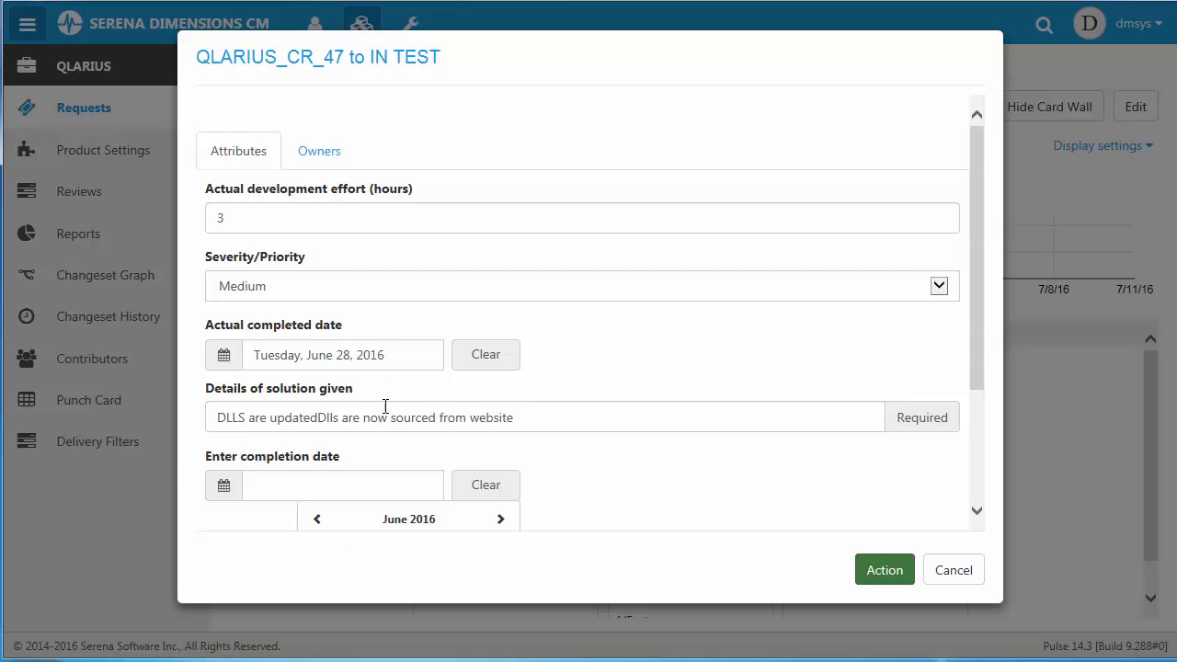
scroll(385, 406, down, 1)
click(346, 489)
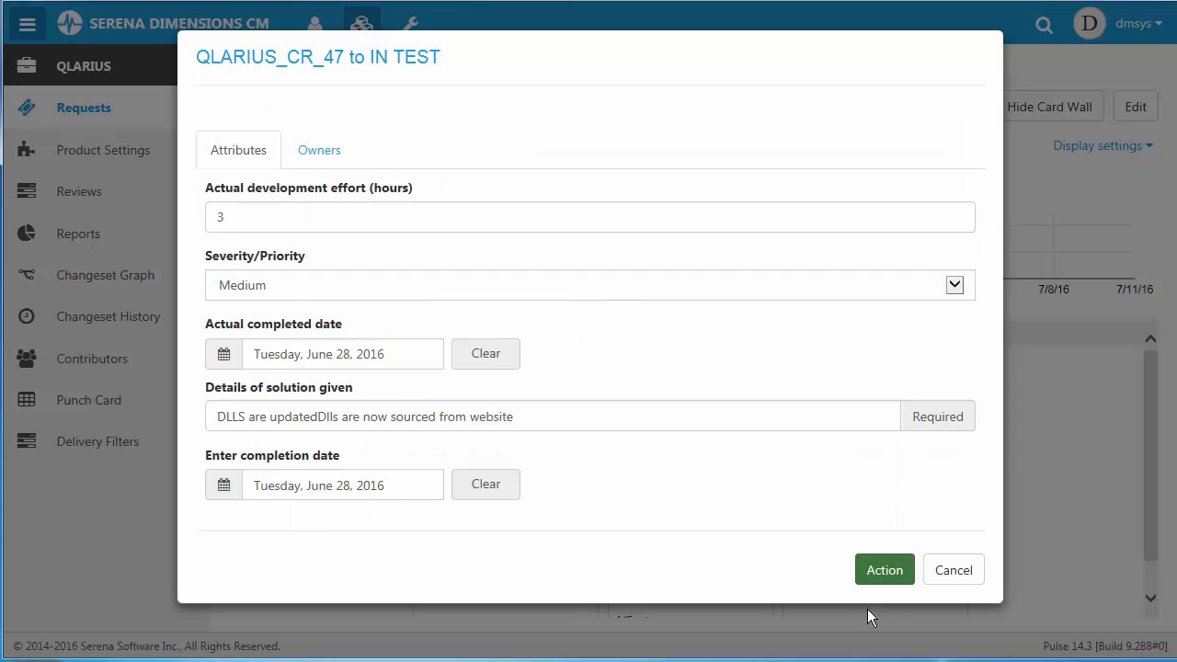
click(885, 575)
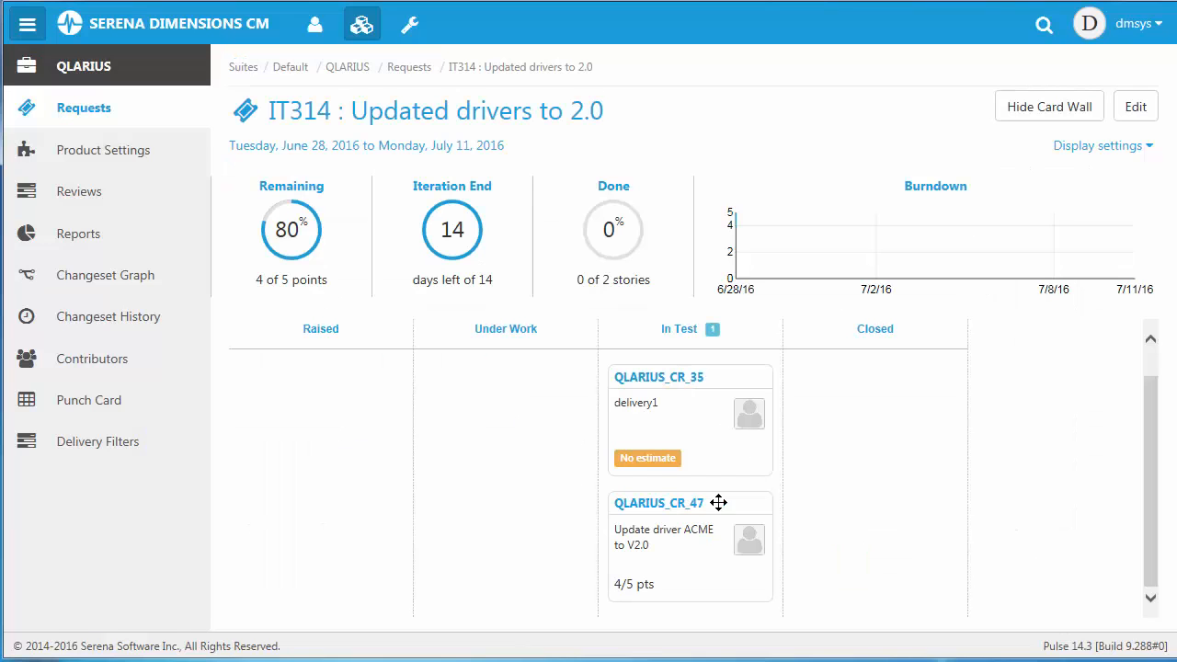
Move the ACME driver card to Closed, setting both the test pass date and the deployment date to June 28, 2016.
drag(651, 542, 858, 517)
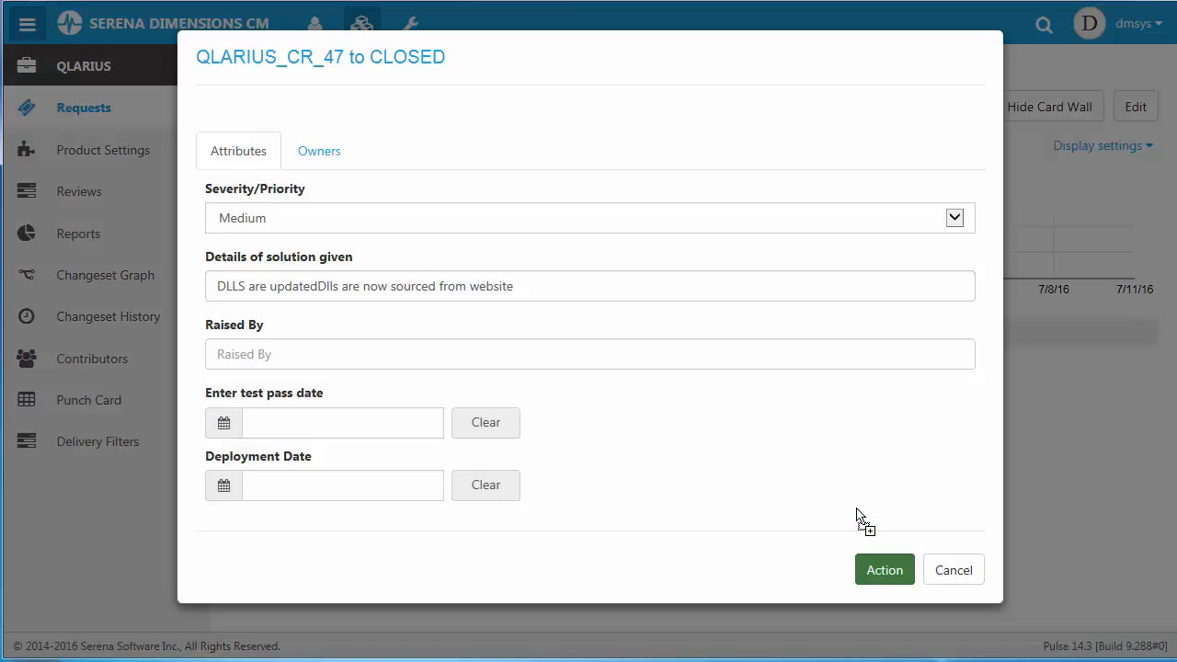
click(230, 429)
scroll(442, 501, down, 2)
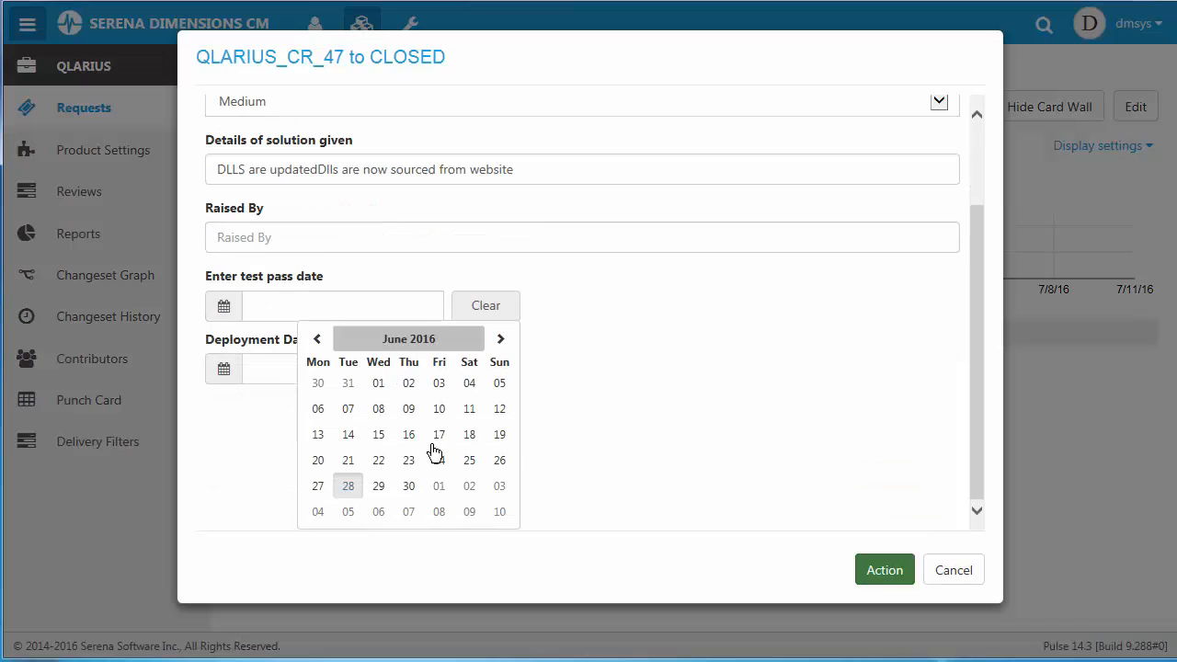
click(346, 490)
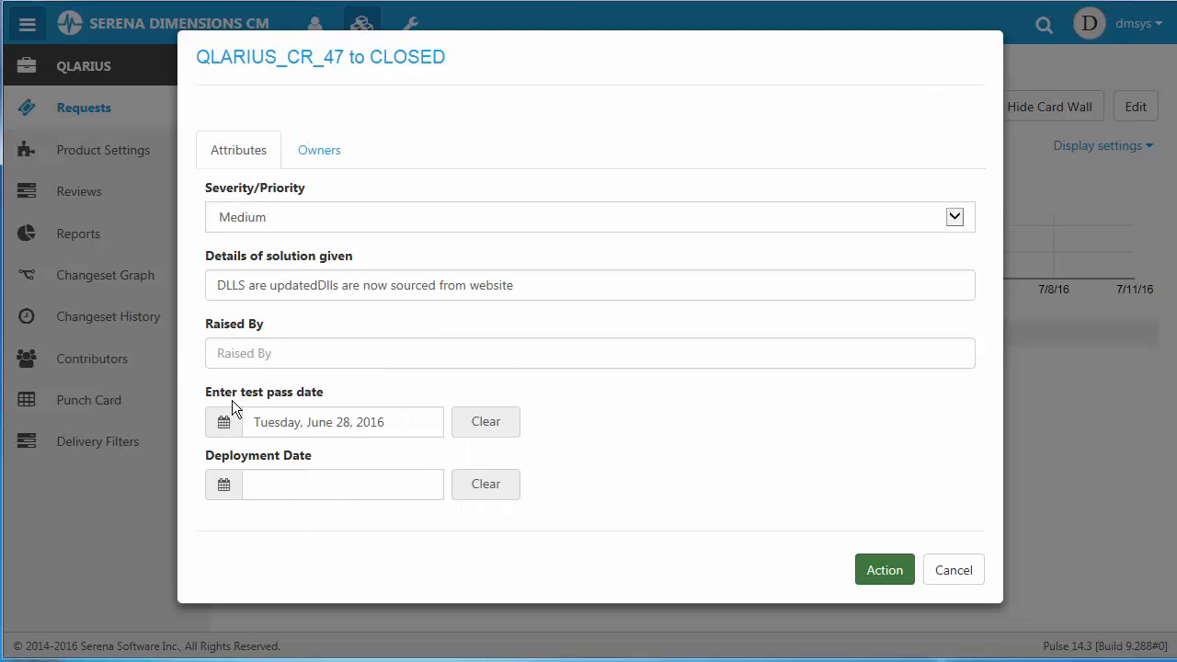
click(227, 488)
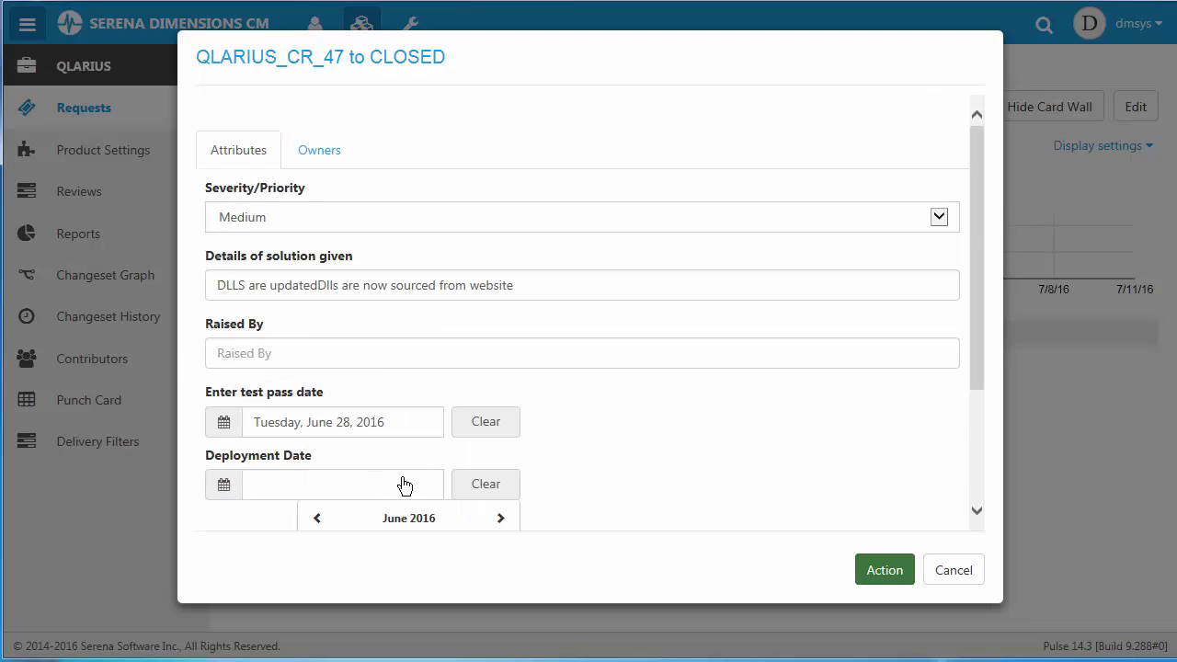
scroll(405, 486, down, 2)
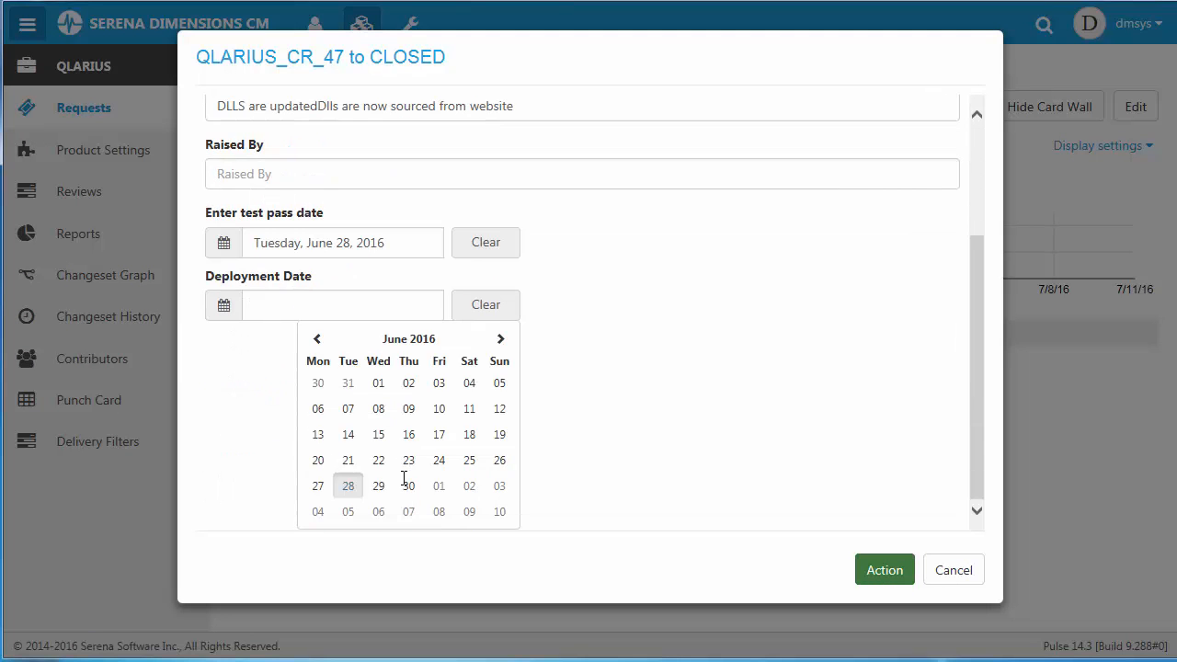
click(349, 487)
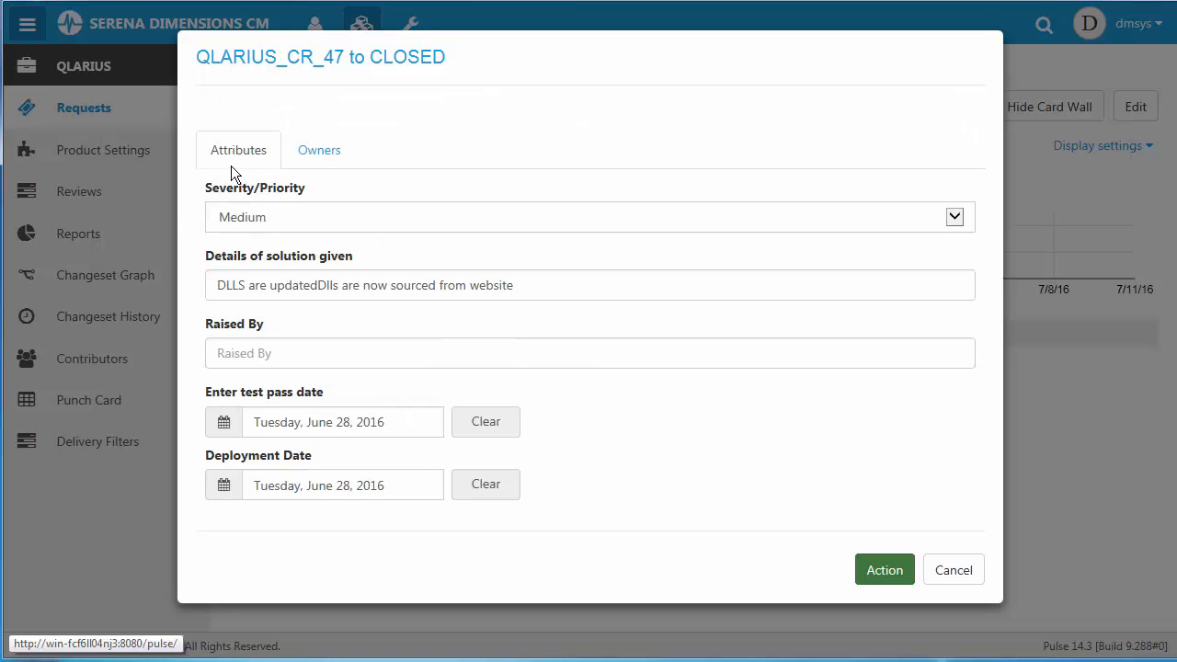
click(890, 572)
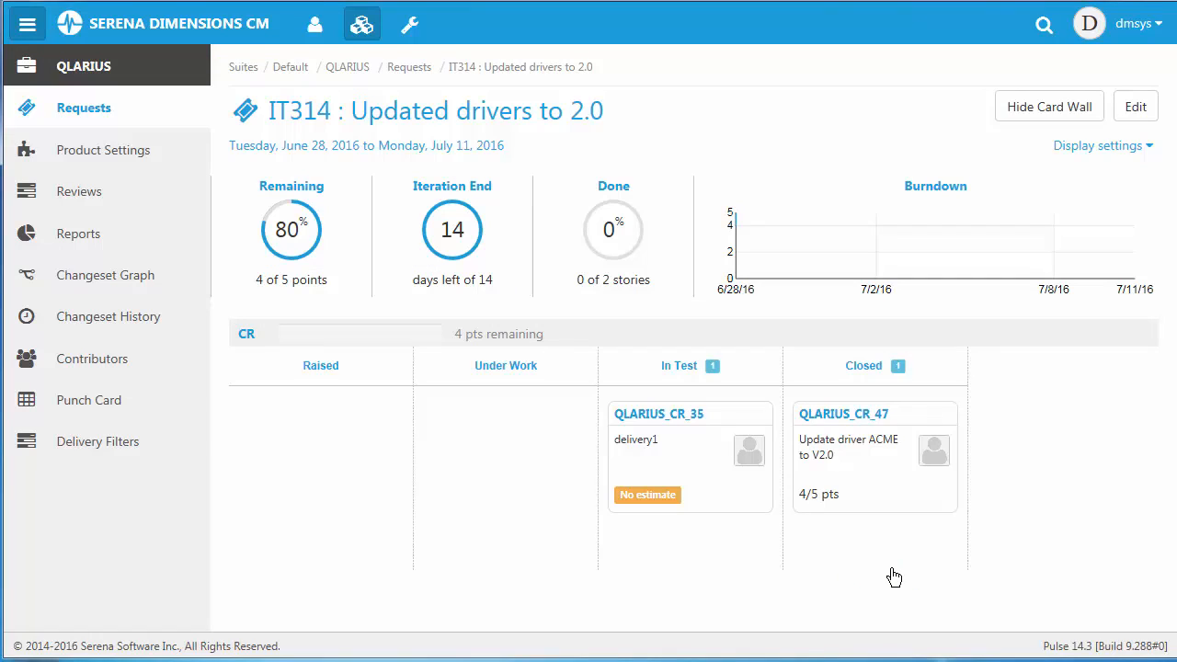
Save the closed ACME driver story with 0 remaining story points and go to the "Update Database drivers" backlog.
click(846, 426)
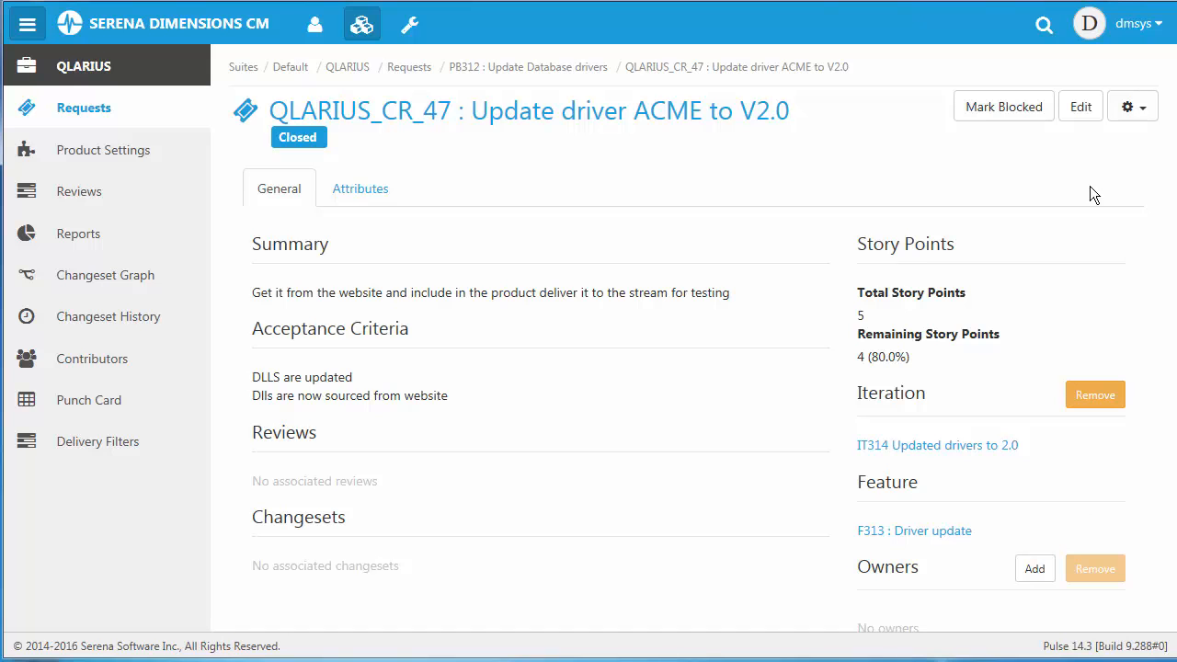
click(1083, 107)
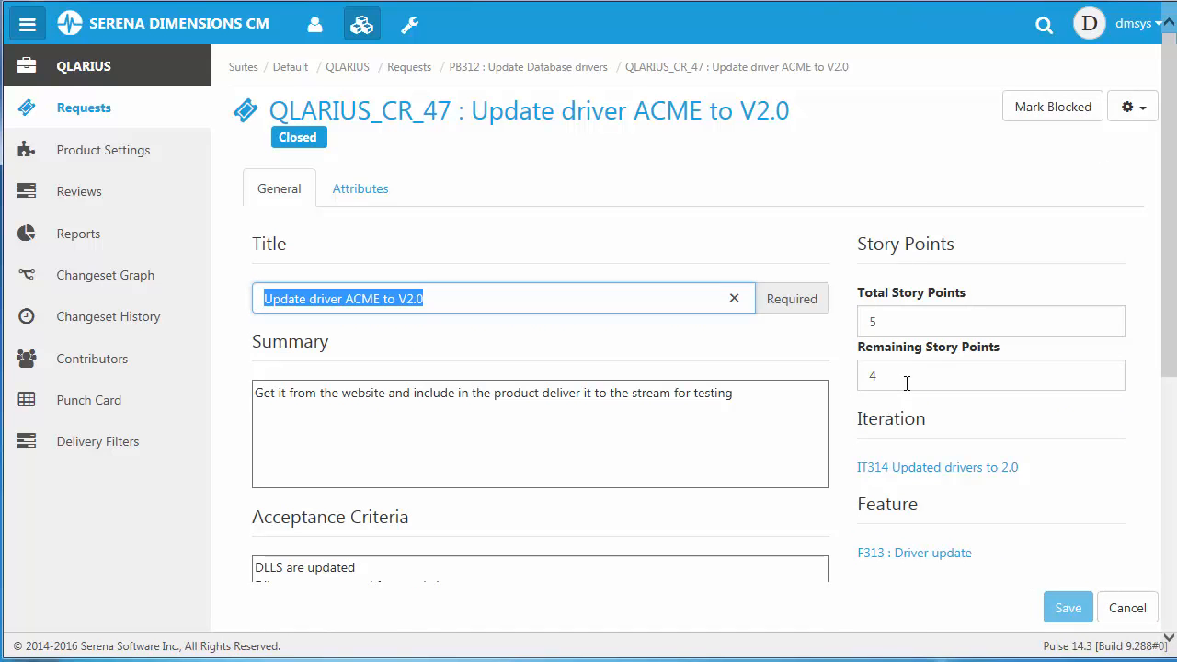
drag(906, 384, 717, 359)
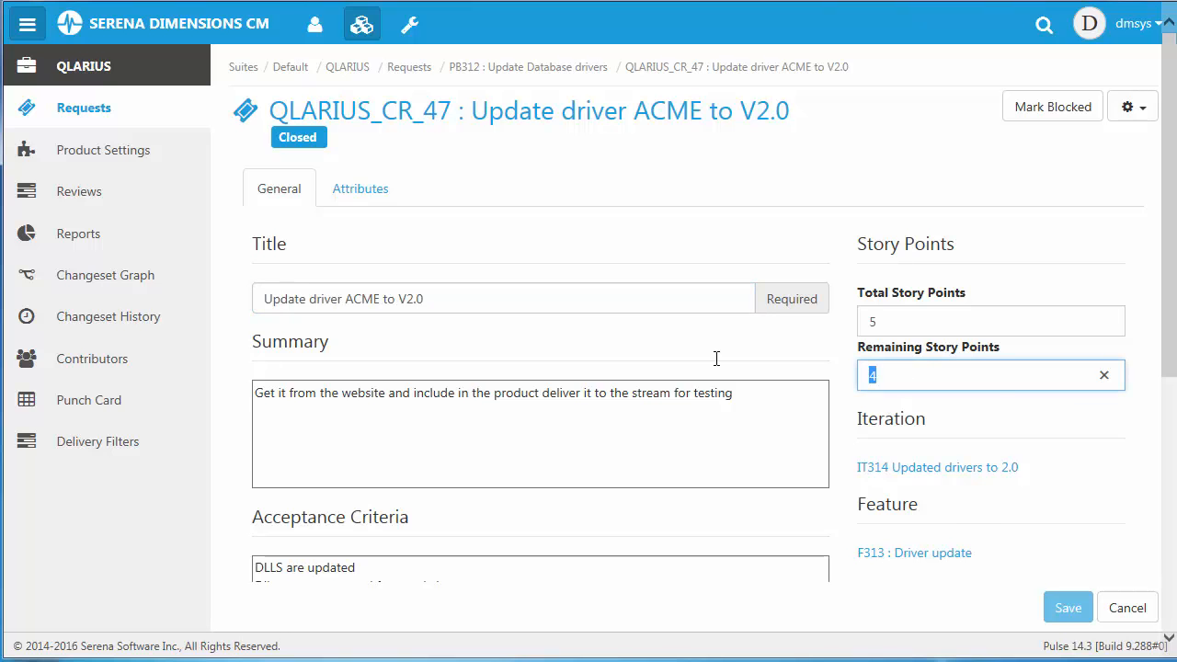
text(0)
click(1067, 608)
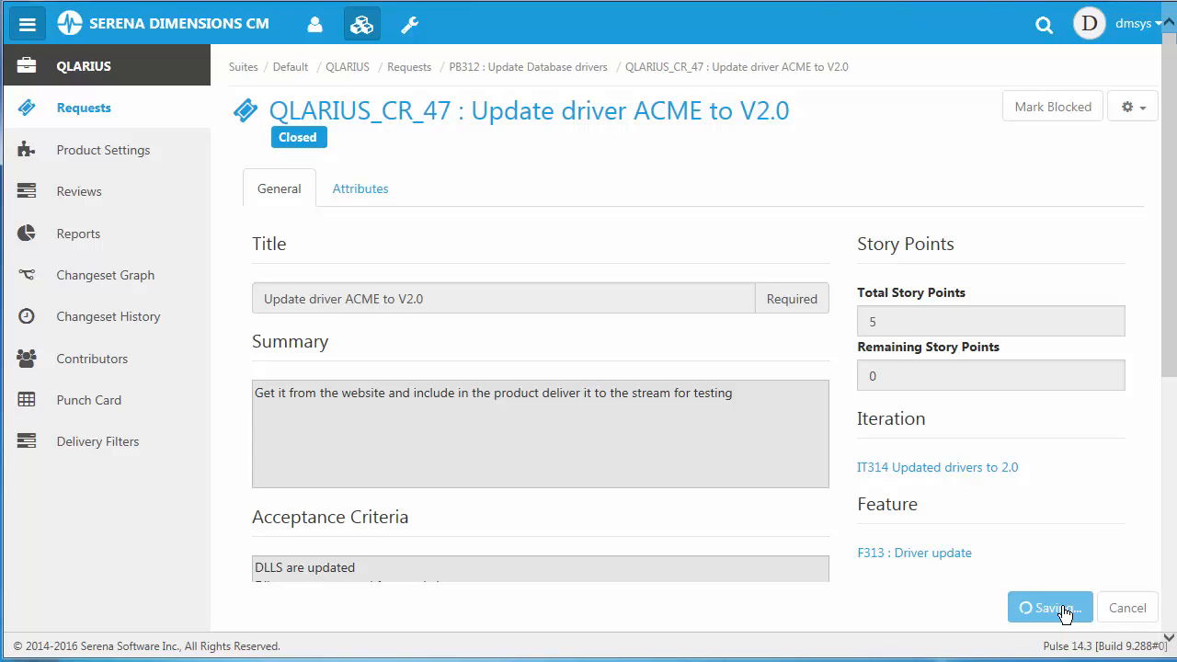
click(501, 70)
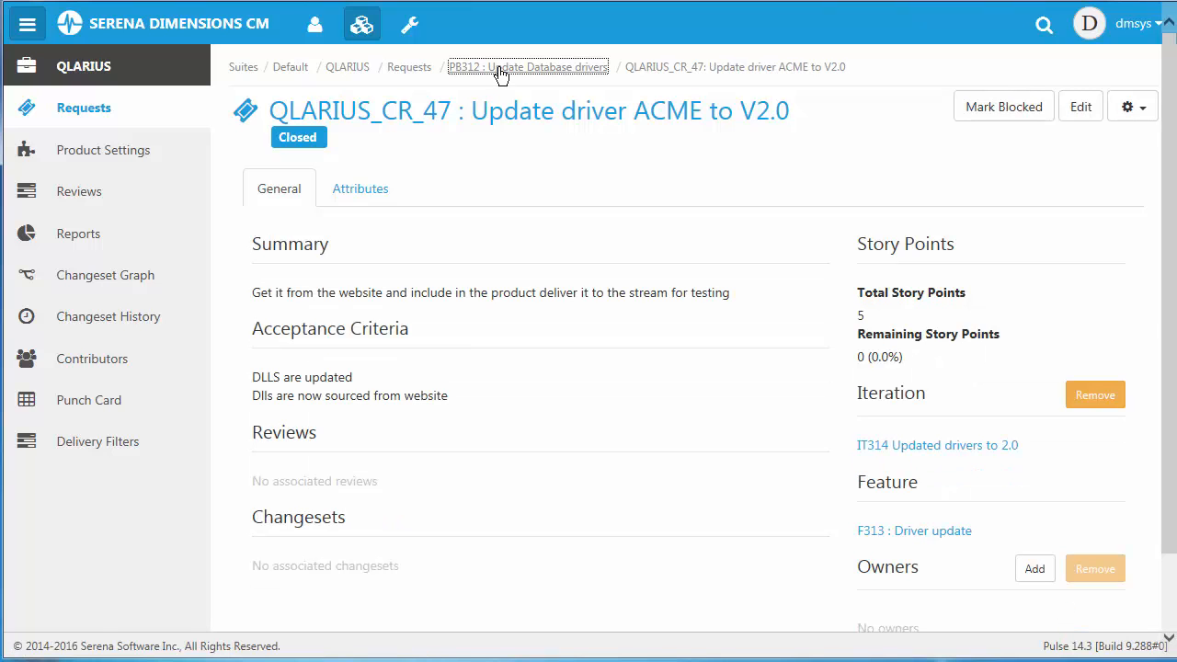